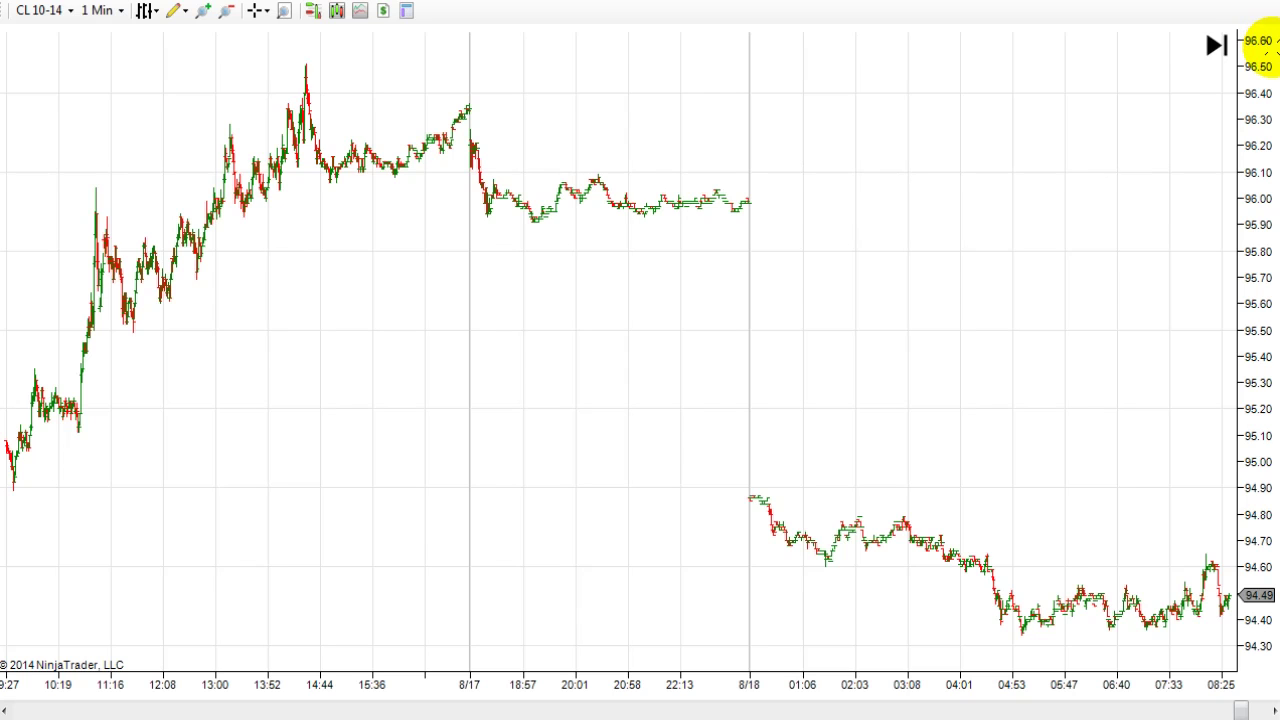
Restore the maximized CL 10-14 chart to a smaller window and move it aside to uncover the main trading window
double_click(571, 2)
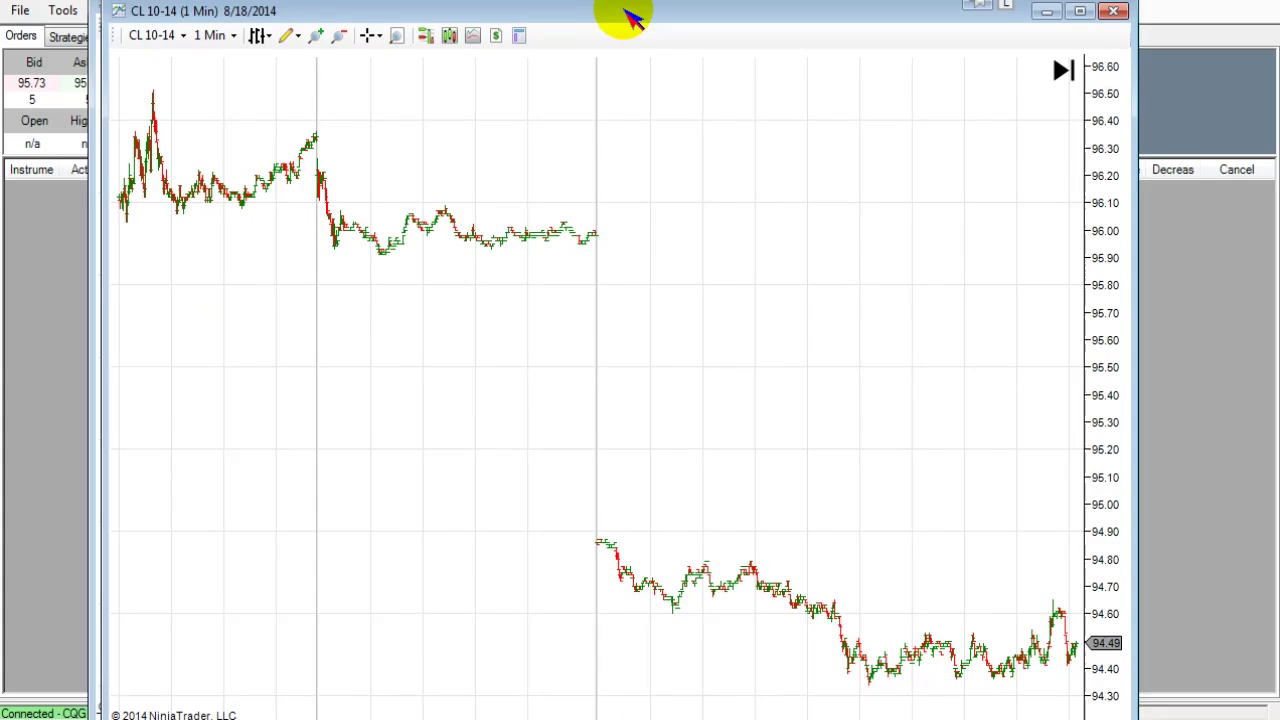
drag(630, 12, 505, 380)
click(1058, 471)
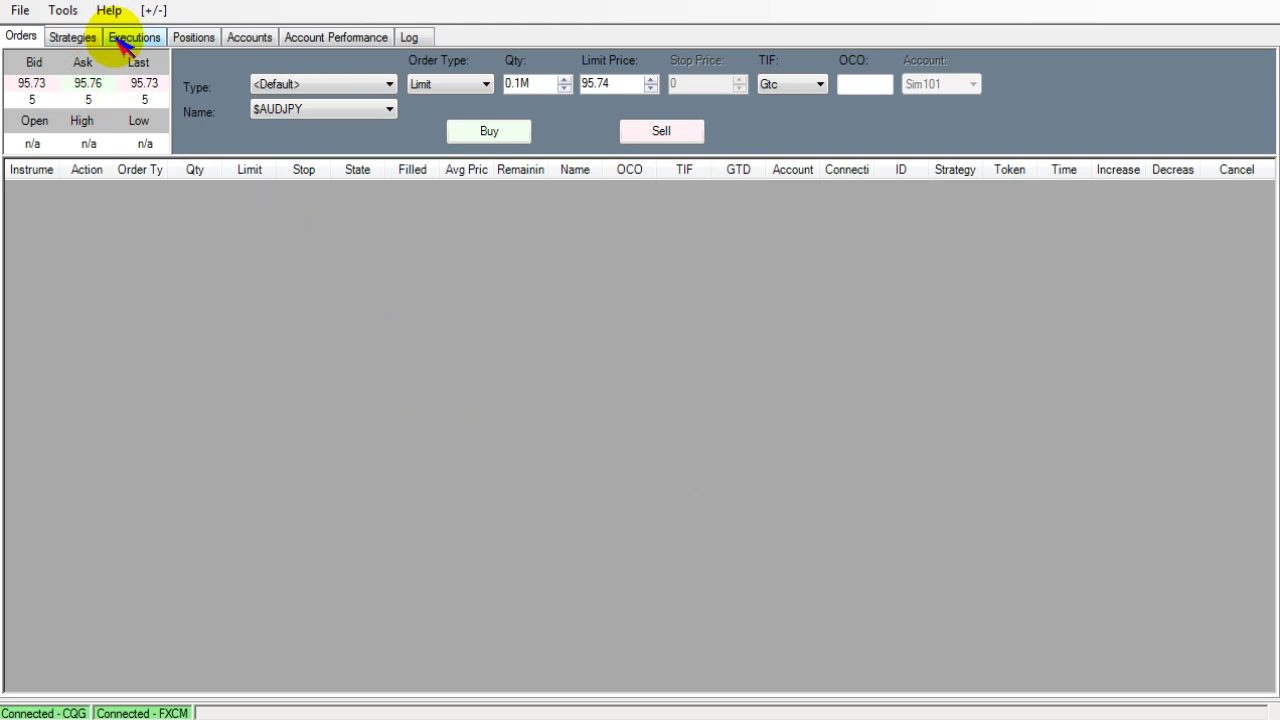
Find the CL master instrument in the Instrument Manager and open it for editing
click(63, 10)
click(60, 34)
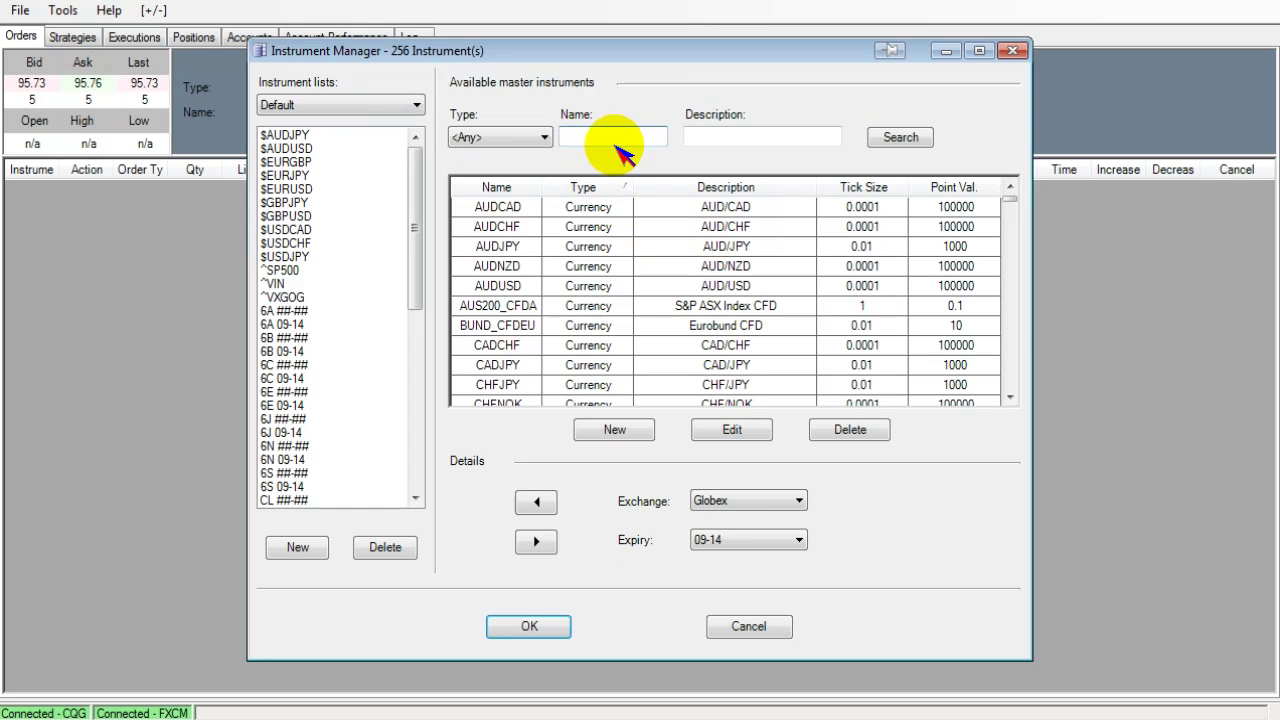
text(CL)
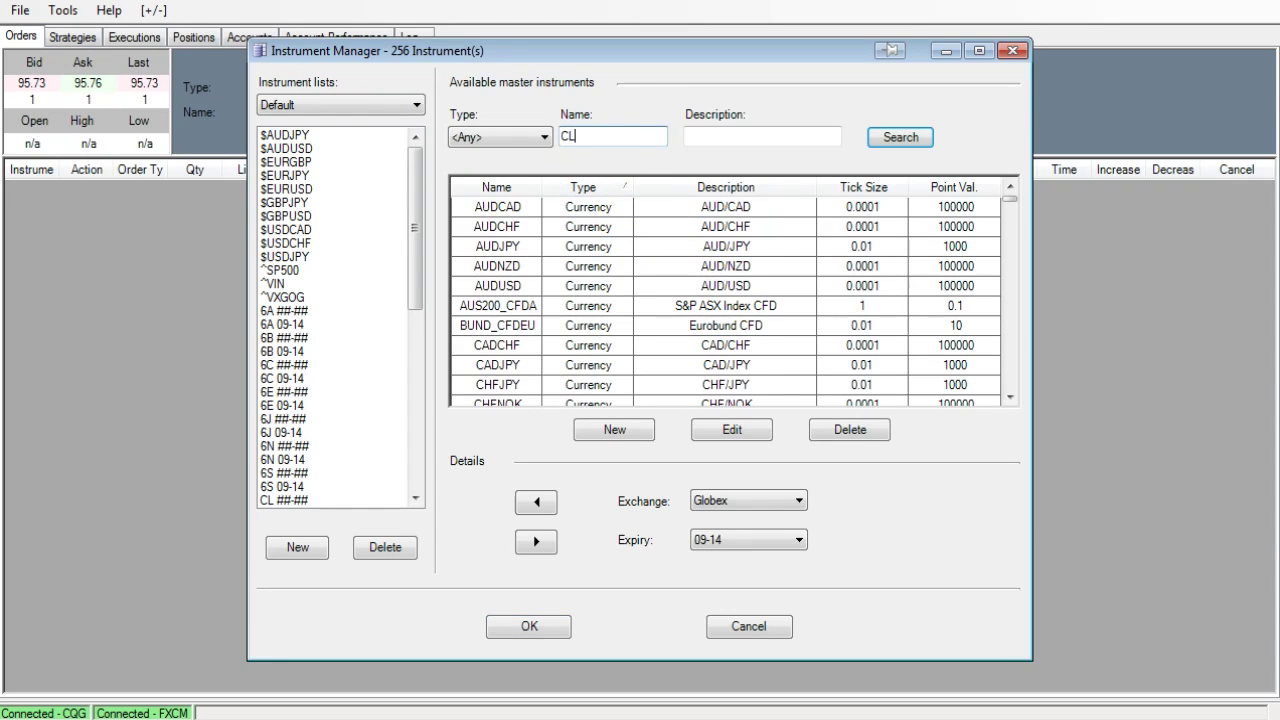
key(Return)
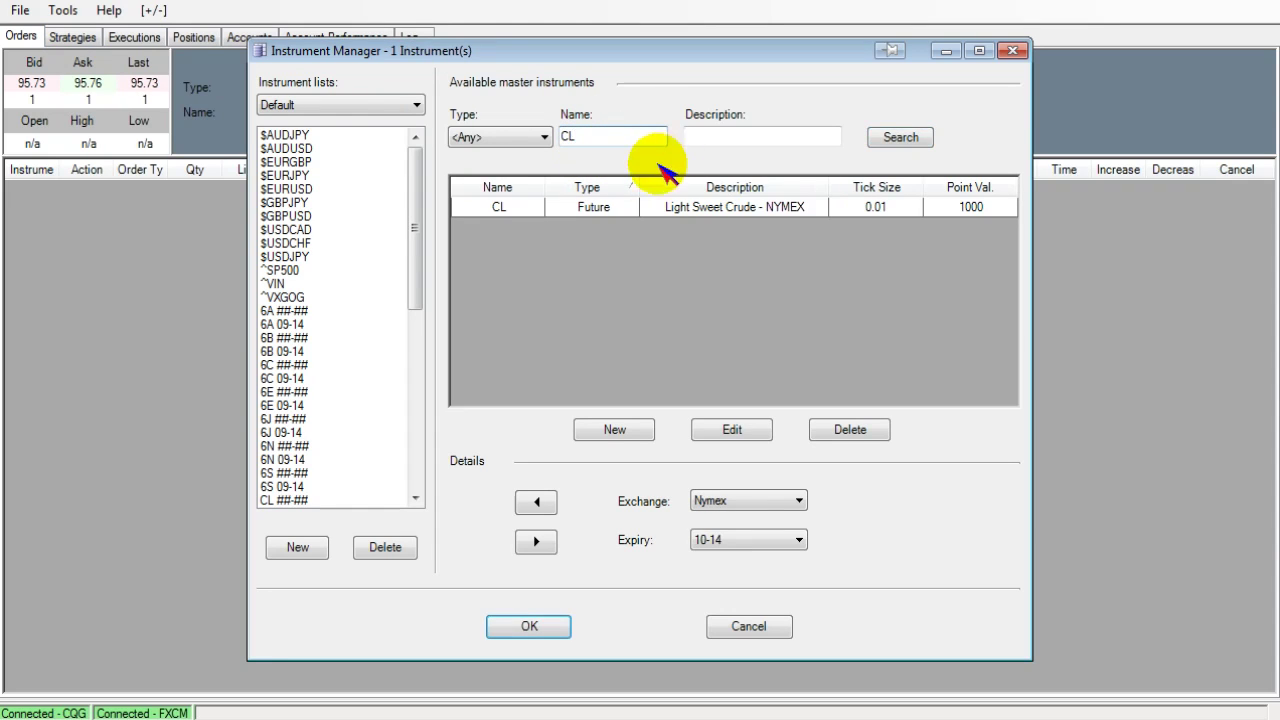
click(662, 212)
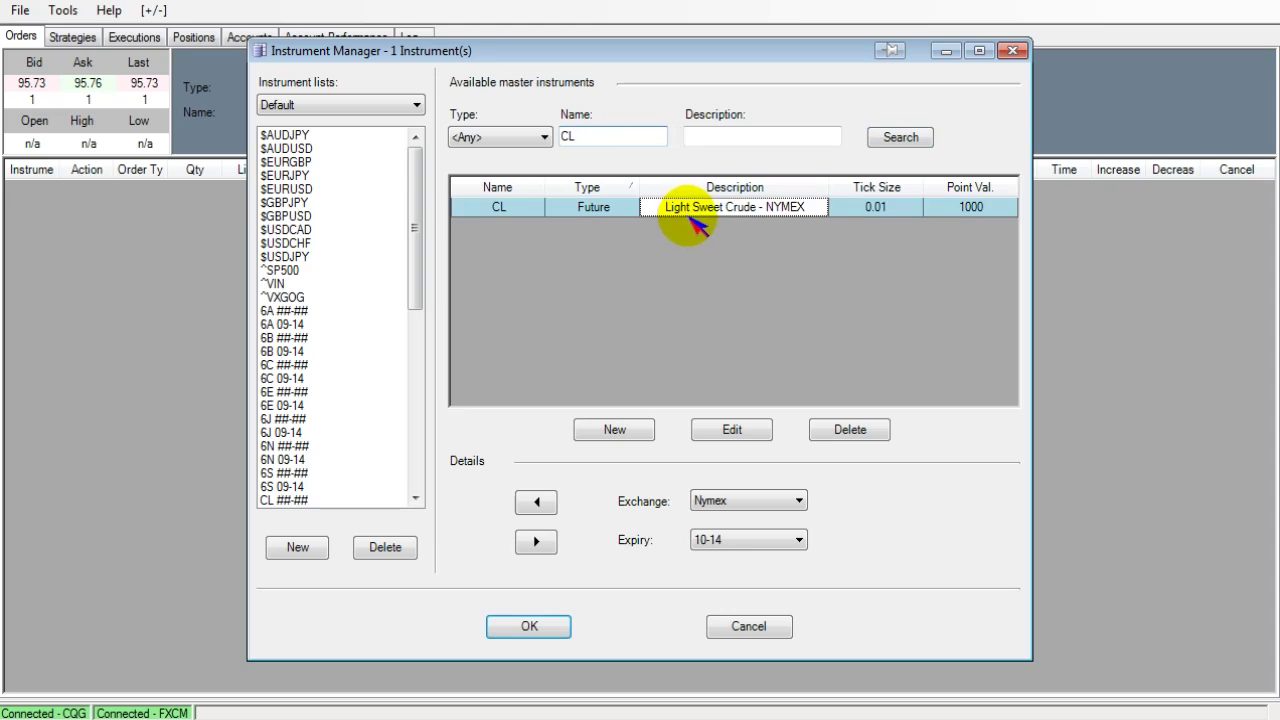
click(752, 425)
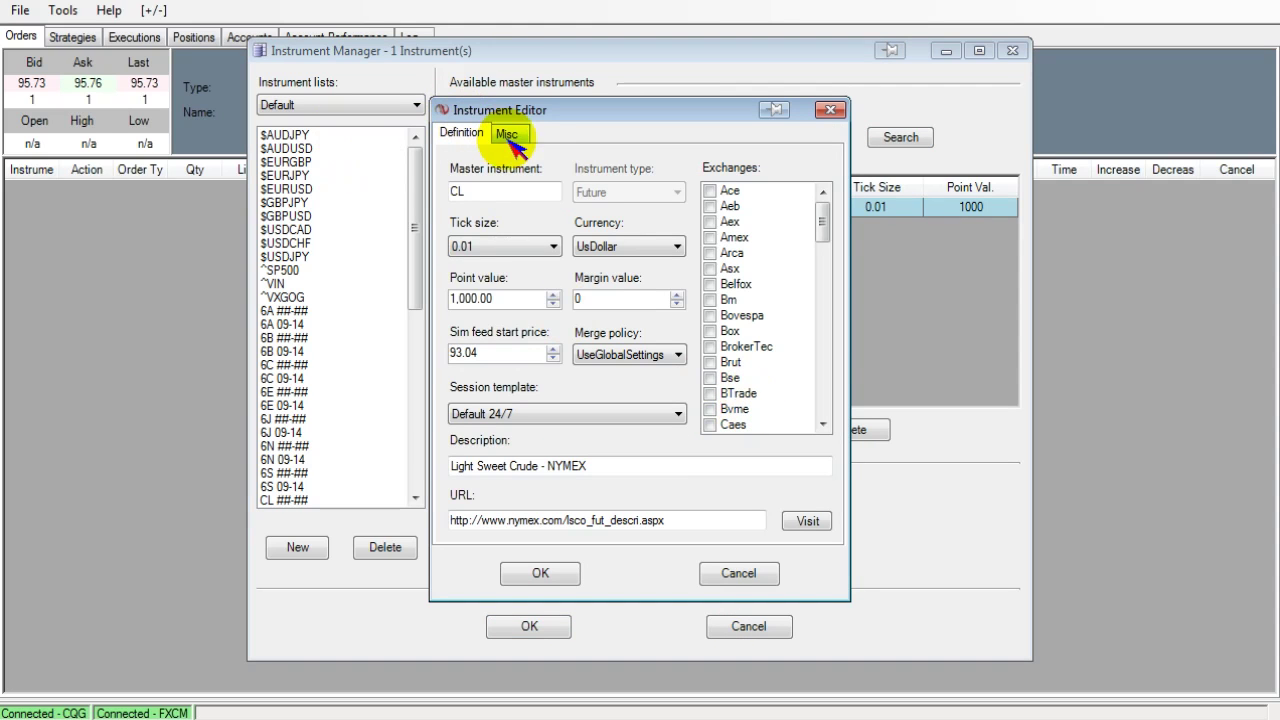
Open CL's contract months list with its expirations and rollover dates
click(507, 136)
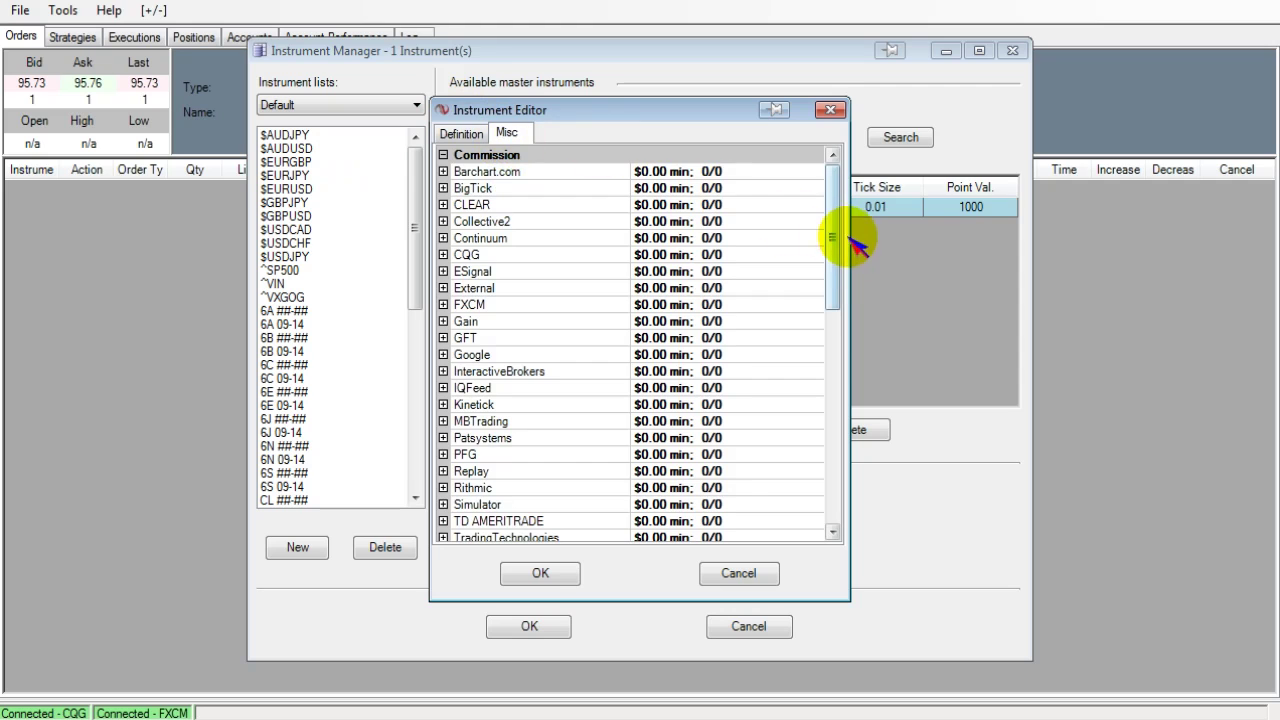
drag(840, 245, 777, 523)
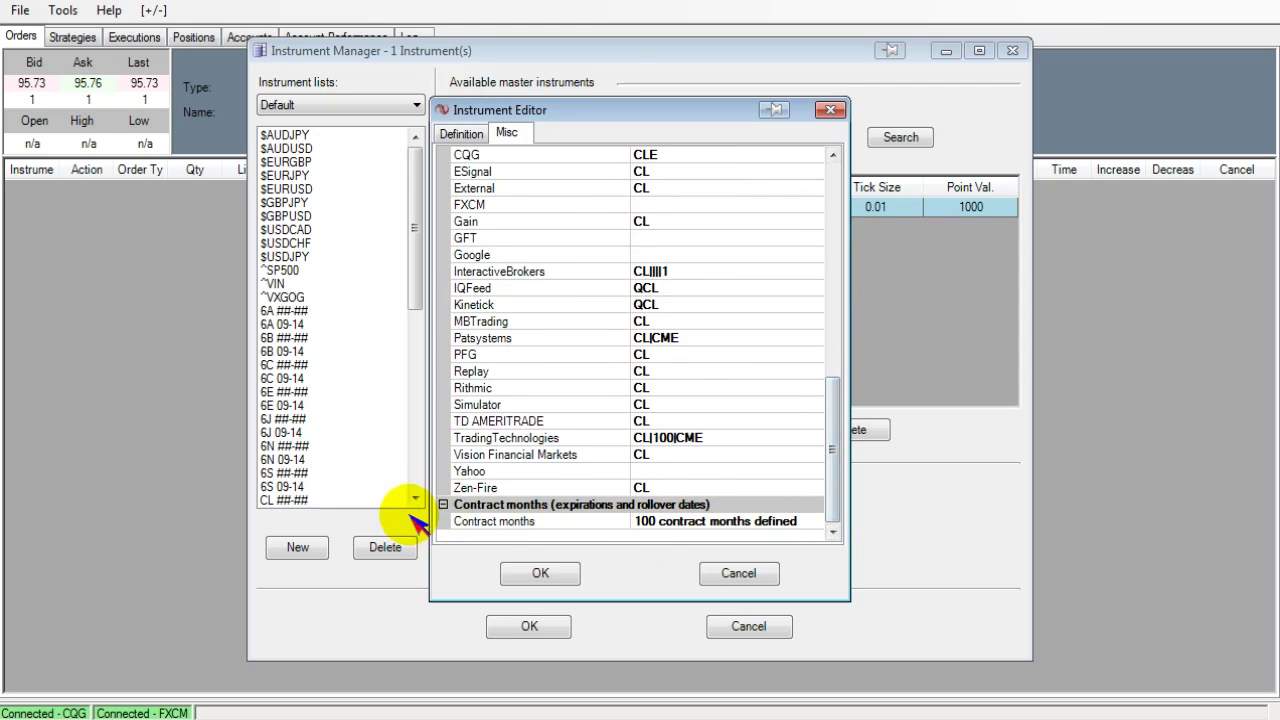
click(787, 525)
click(826, 523)
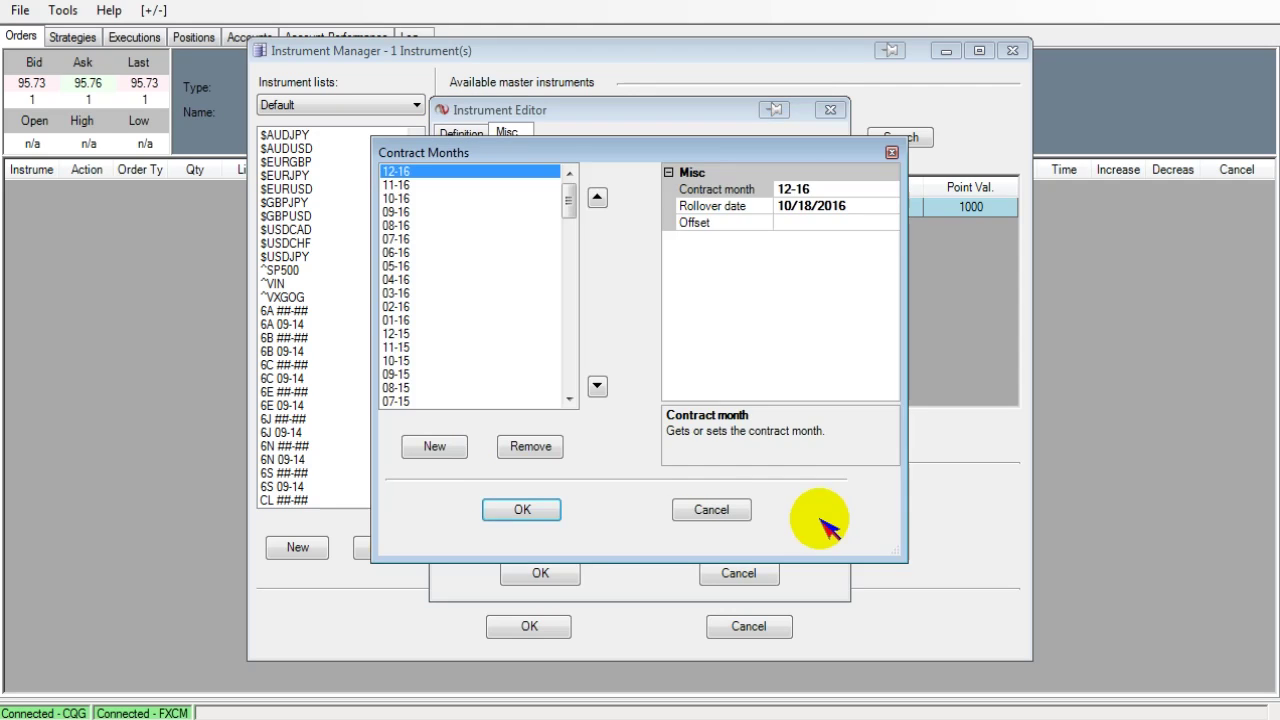
Set the rollover date of the 10-14 contract month to 8/15/2014 and save the instrument changes
drag(571, 214, 571, 257)
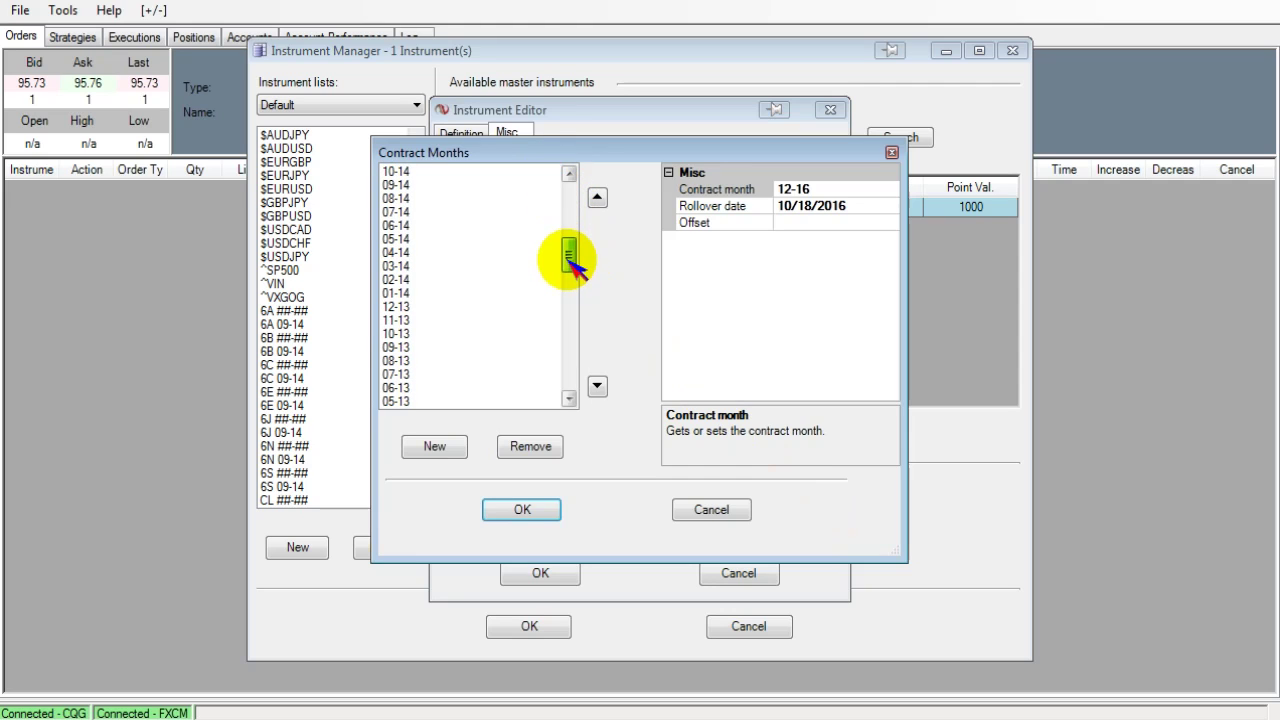
click(418, 172)
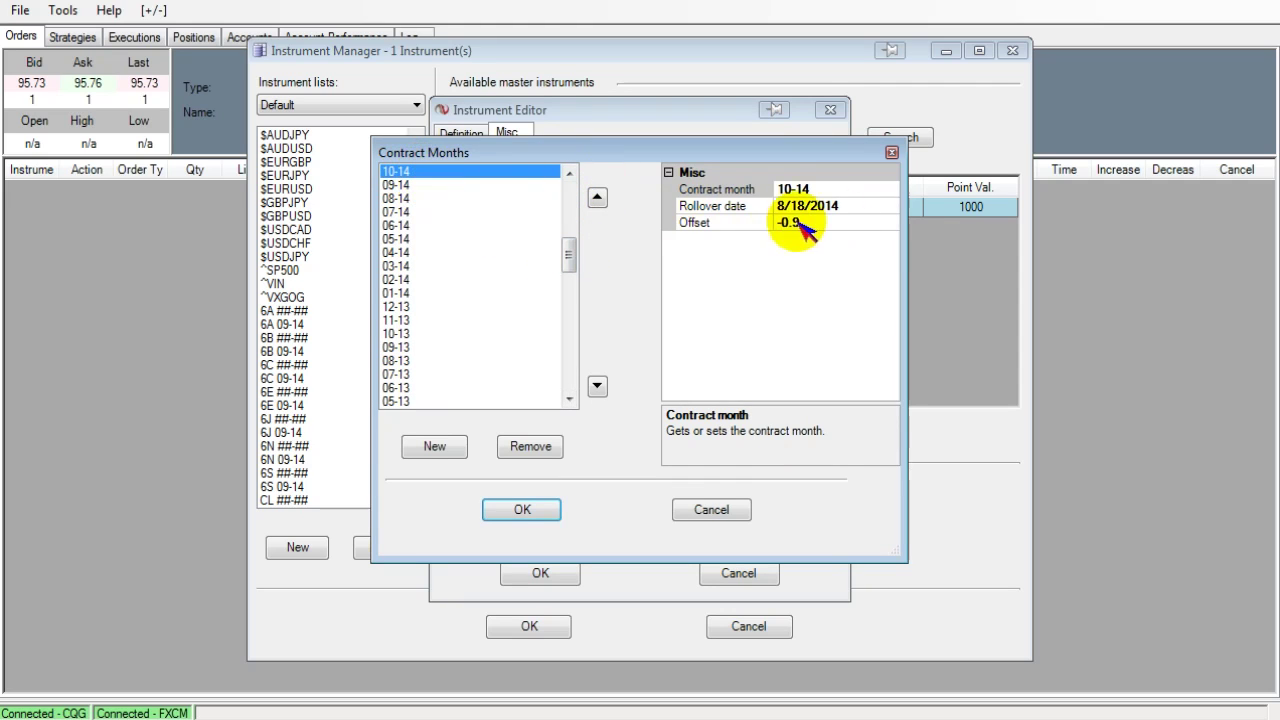
click(888, 207)
click(889, 207)
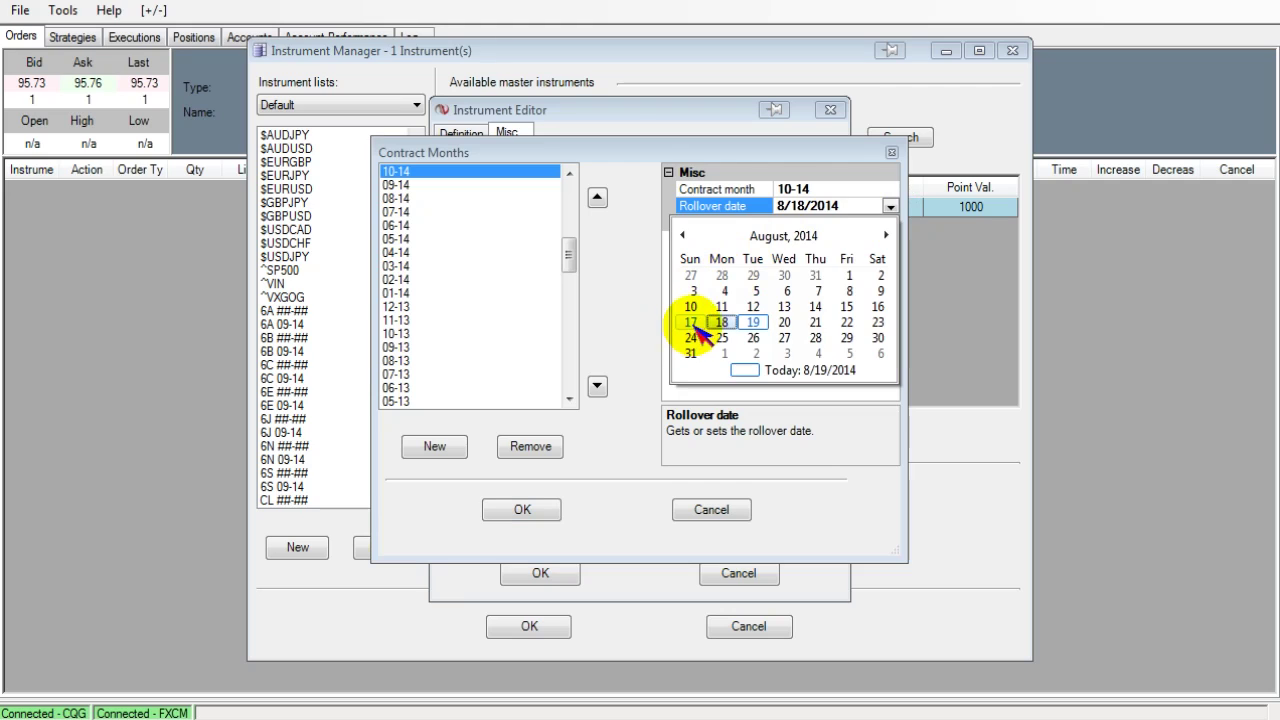
click(846, 307)
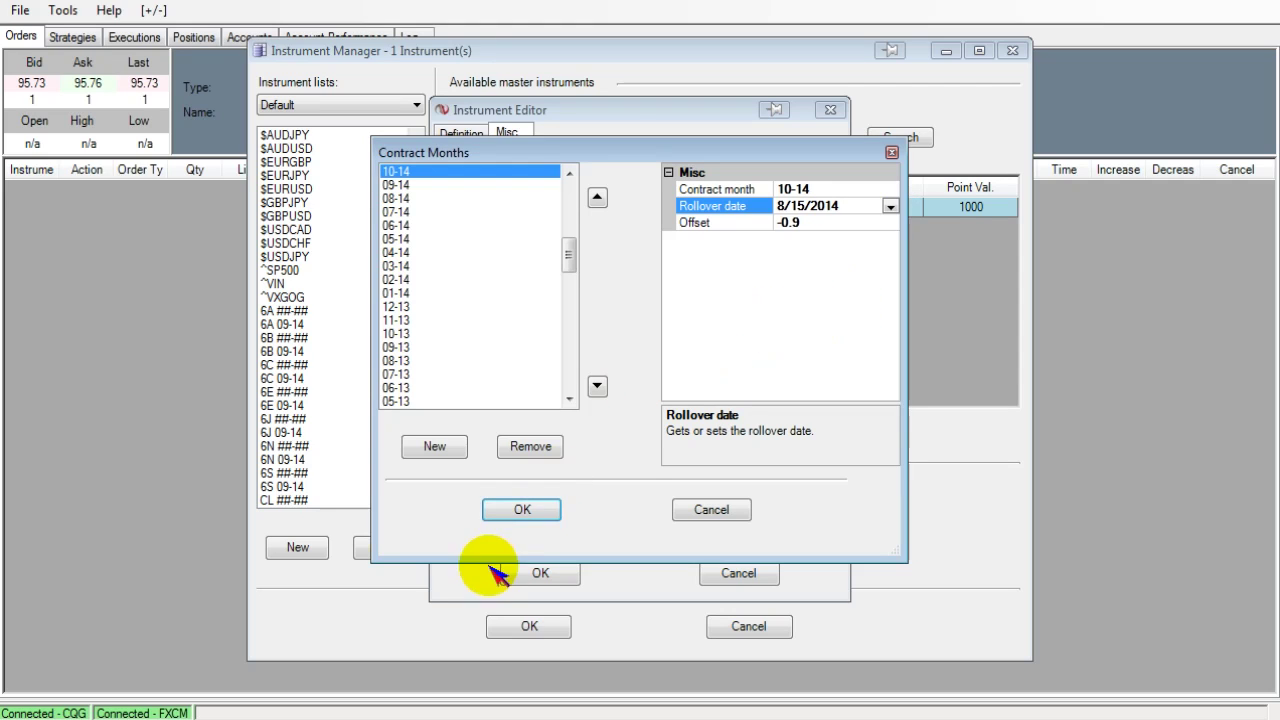
click(523, 510)
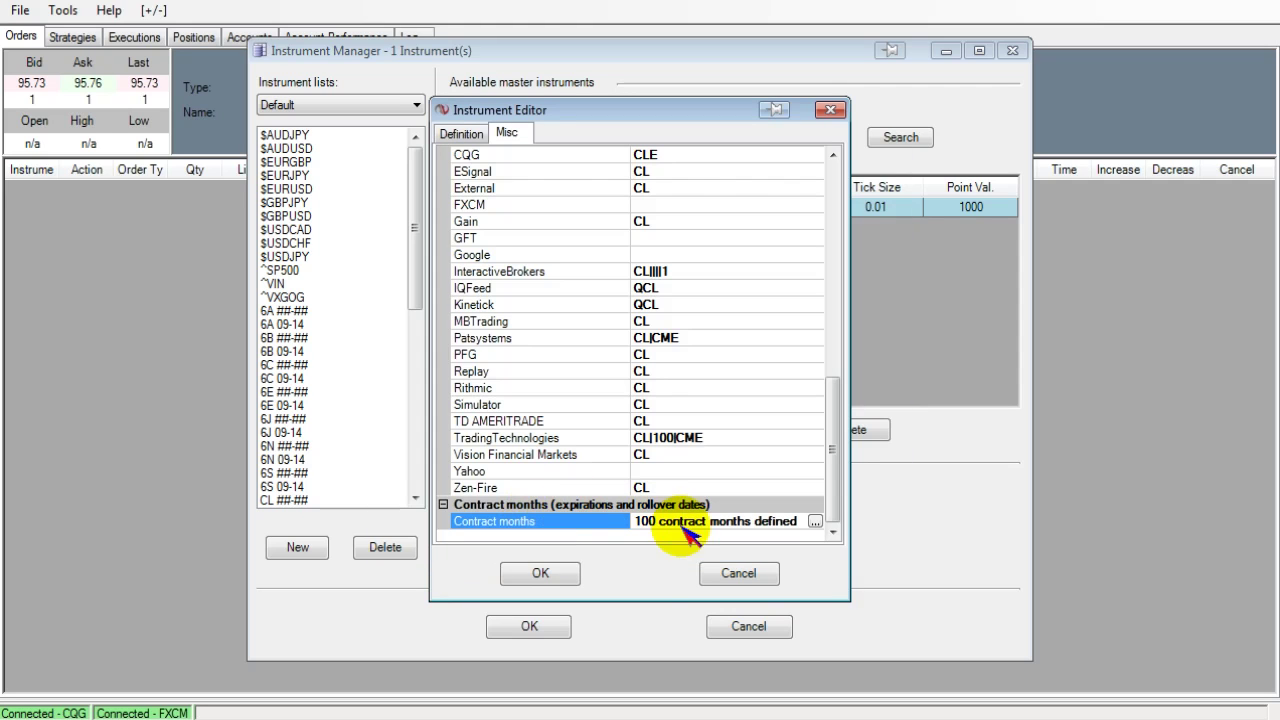
click(540, 573)
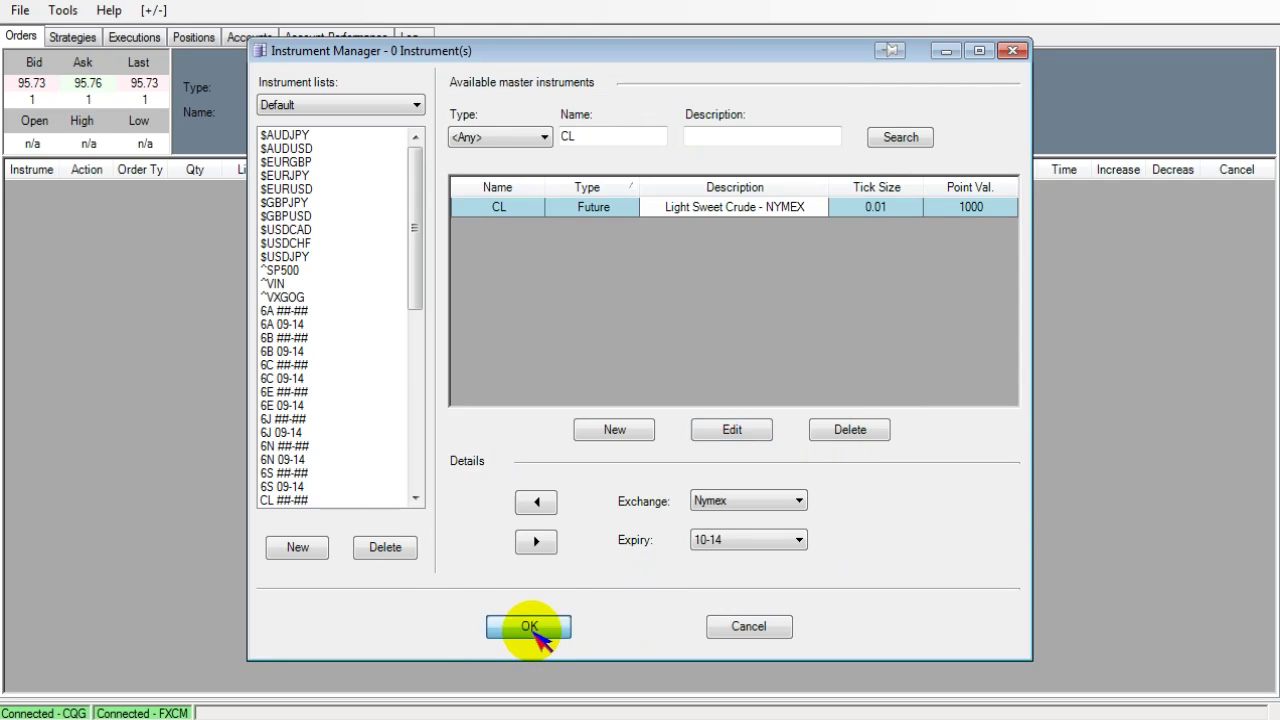
click(535, 618)
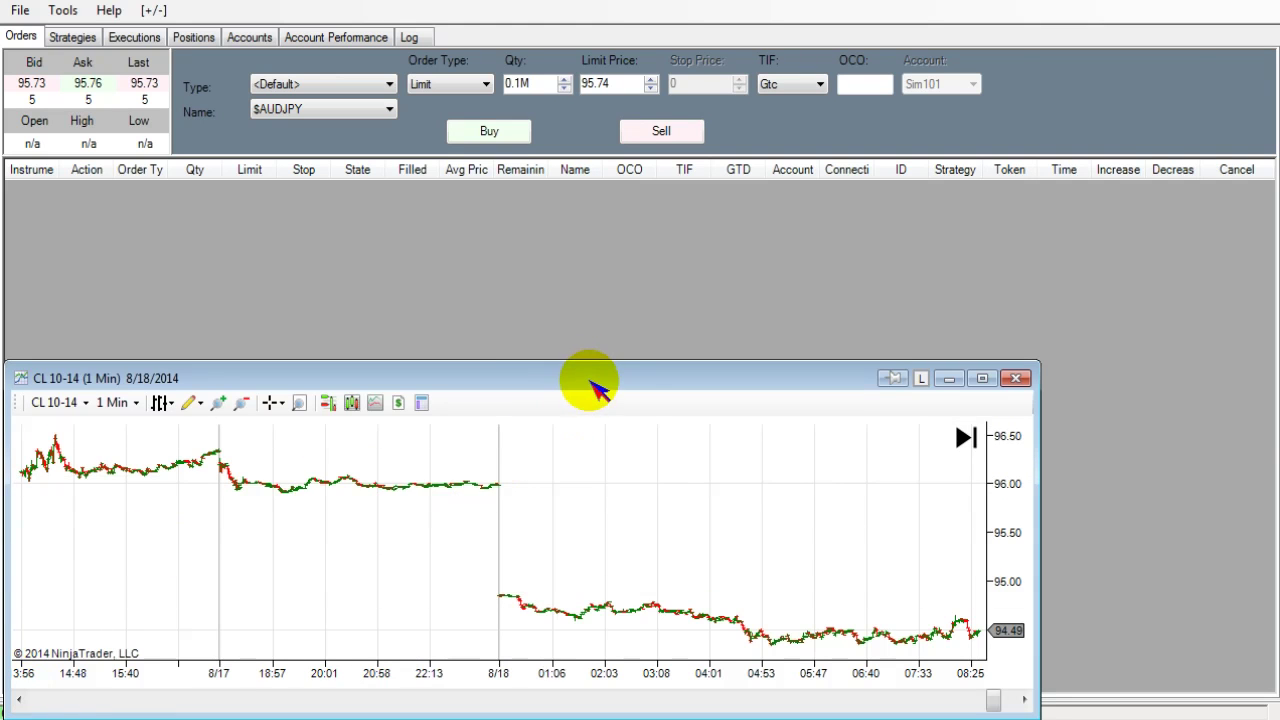
Maximize the CL 10-14 chart and reload all of its historical data
double_click(586, 380)
right_click(605, 340)
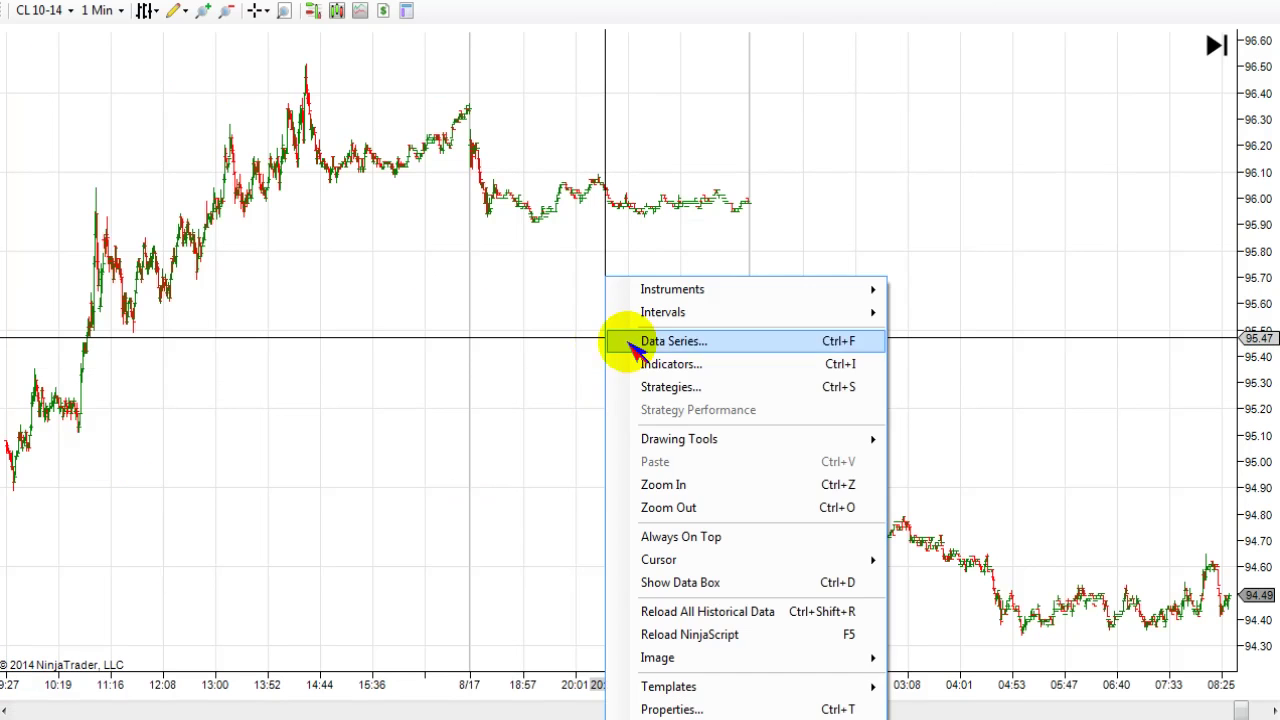
click(686, 611)
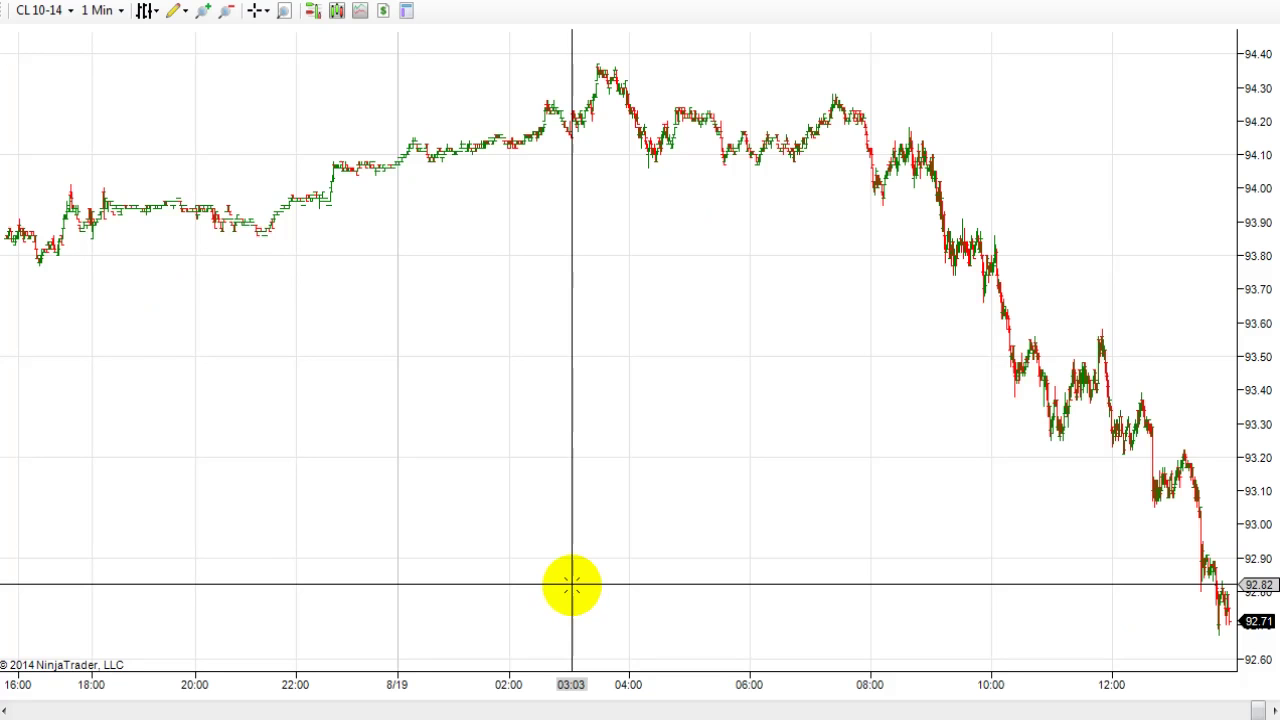
Measure the price gap at the 8/15 session break on the chart and note 94.75, 94.26 and .49 in Notepad
drag(411, 529, 1103, 529)
drag(113, 551, 995, 545)
drag(254, 583, 863, 588)
drag(130, 560, 594, 420)
middle_click(604, 371)
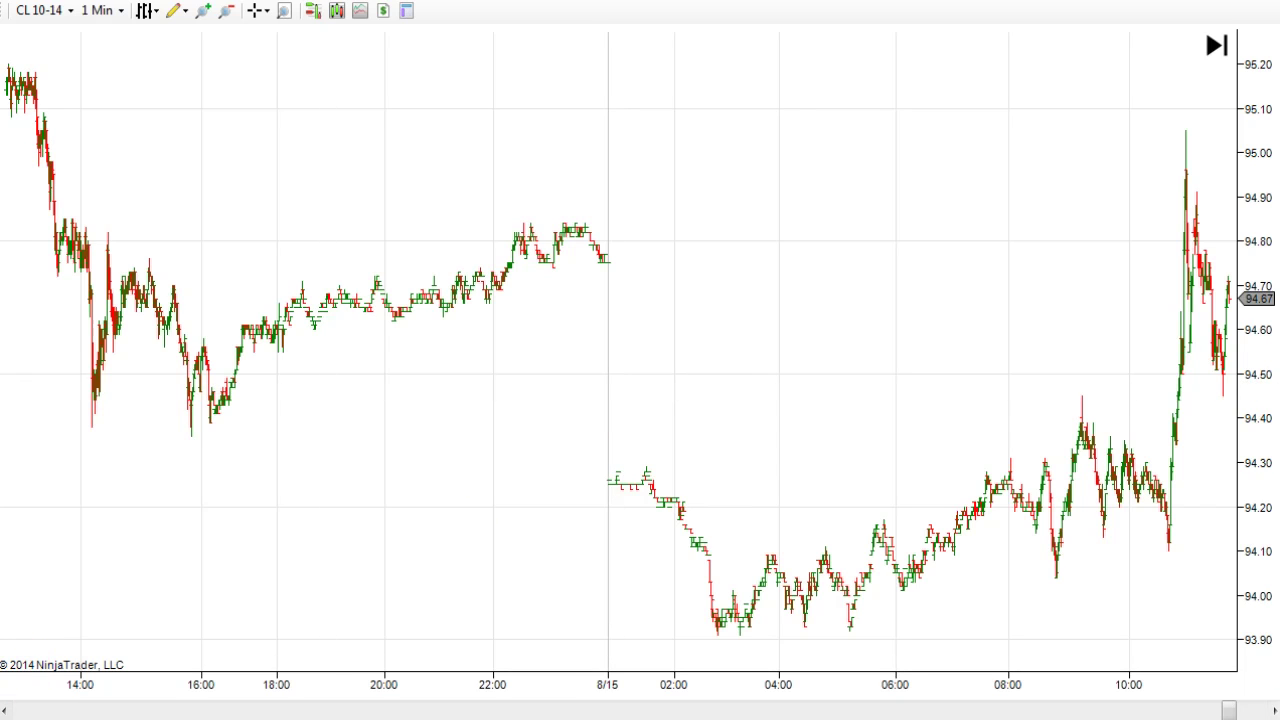
drag(50, 715, 261, 333)
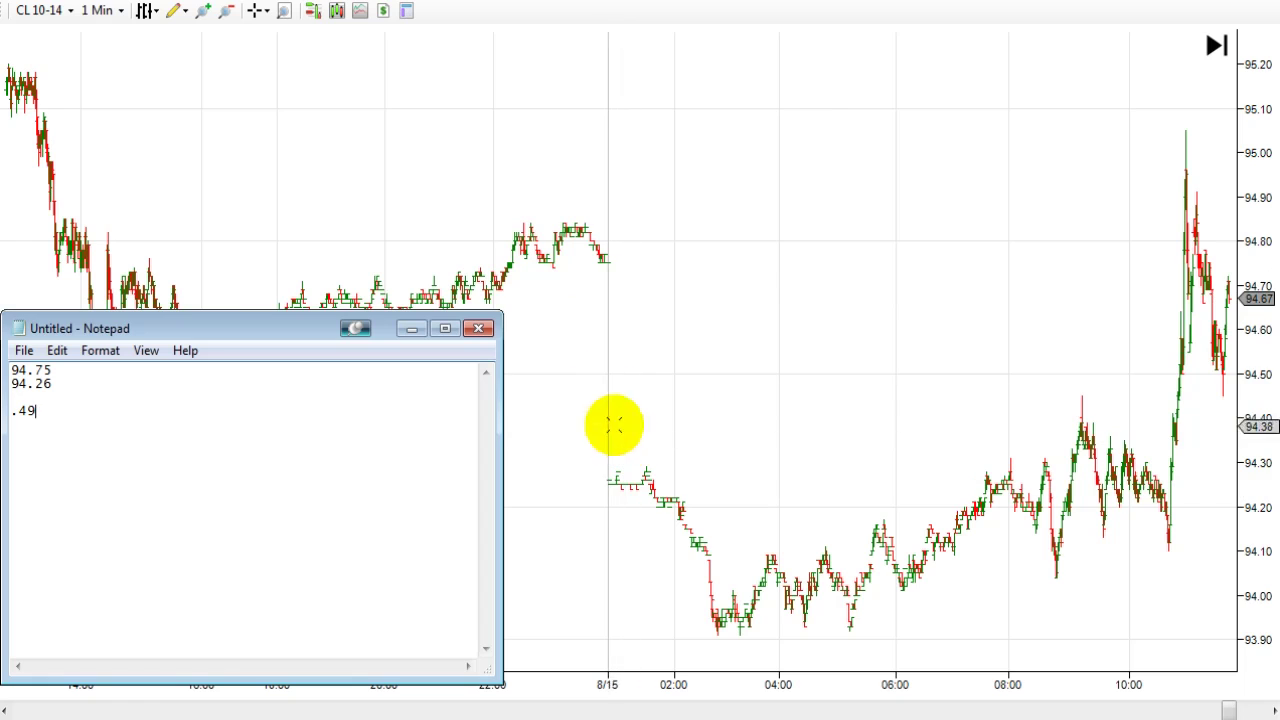
middle_click(607, 288)
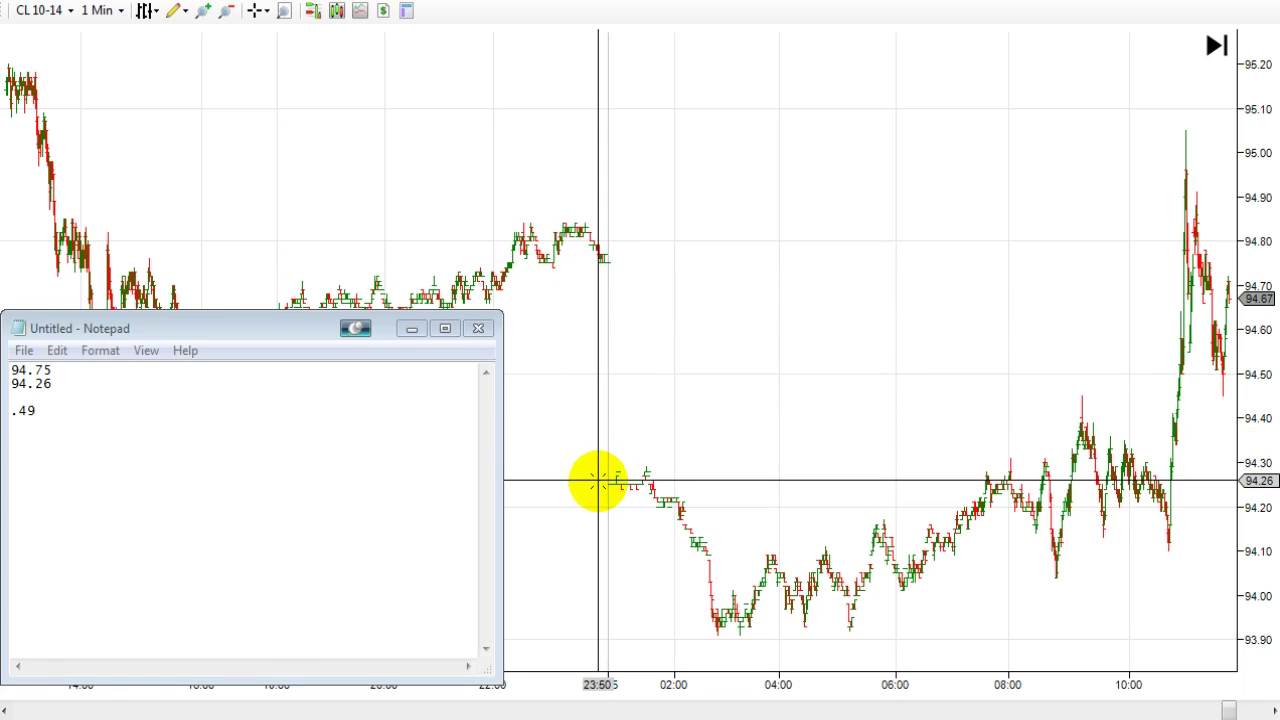
Return to the main trading window, look up CL in the Instrument Manager and open its Instrument Editor
key(alt+Tab)
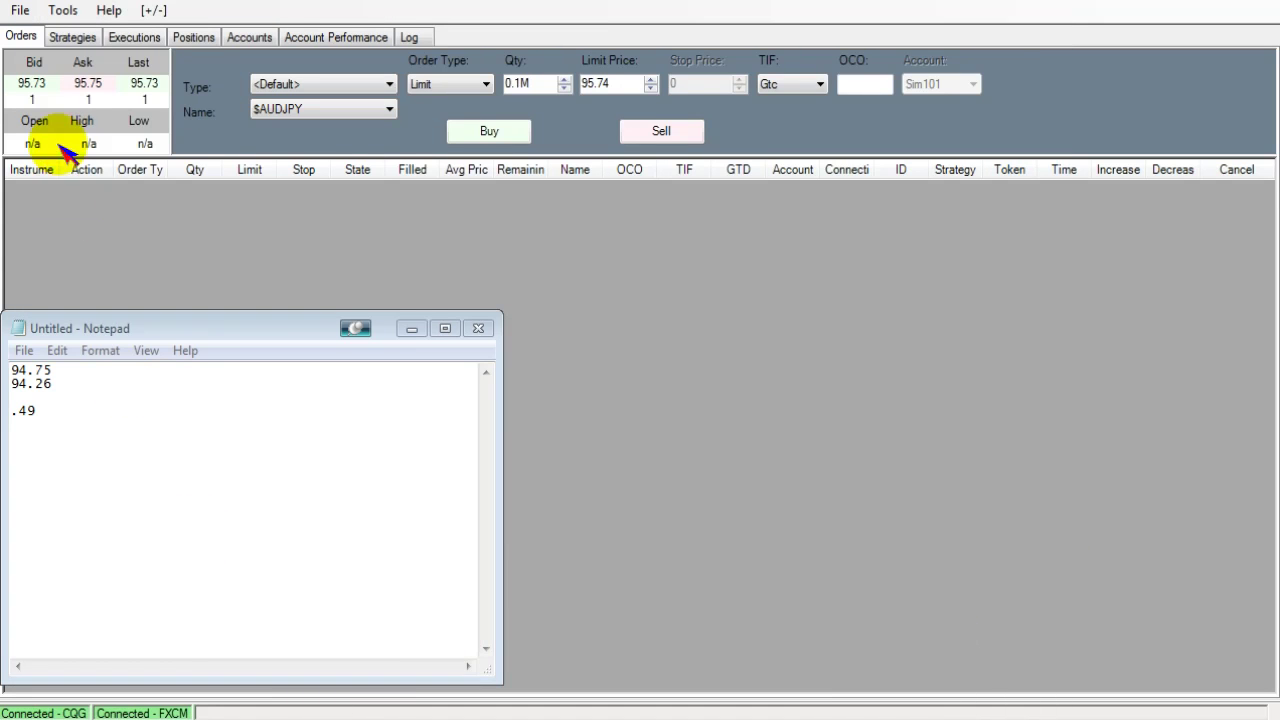
click(62, 12)
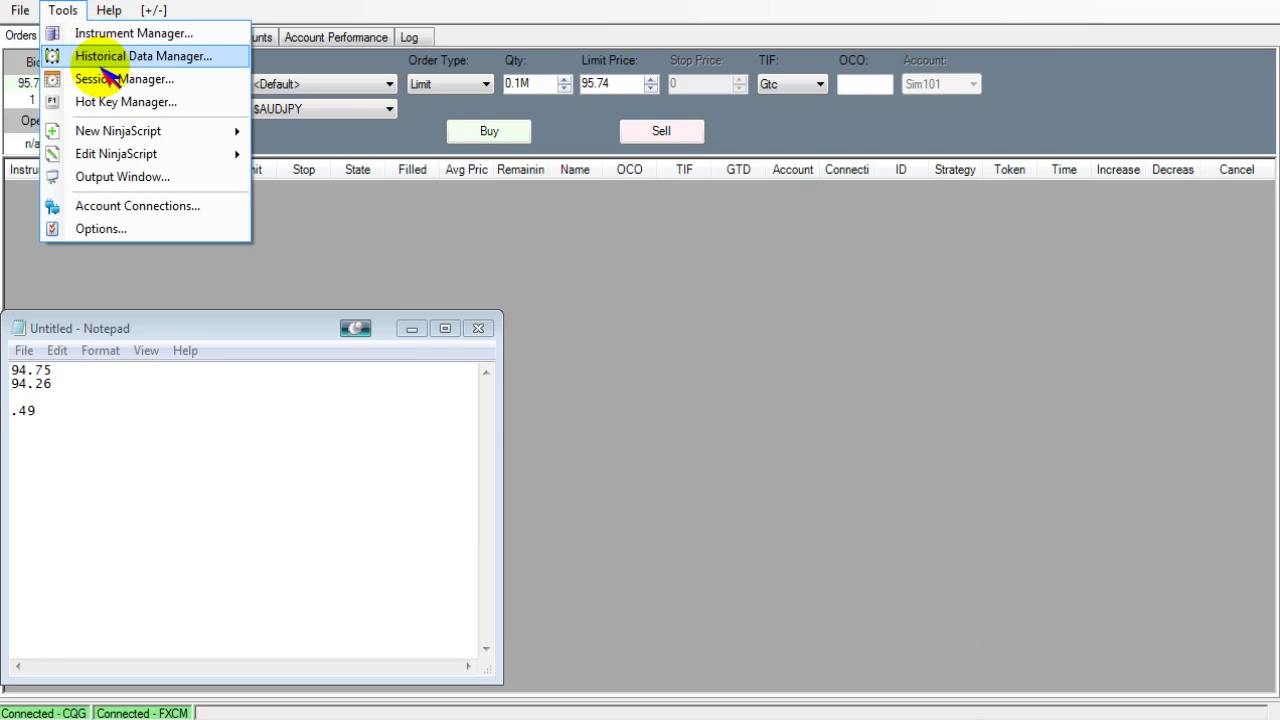
click(70, 33)
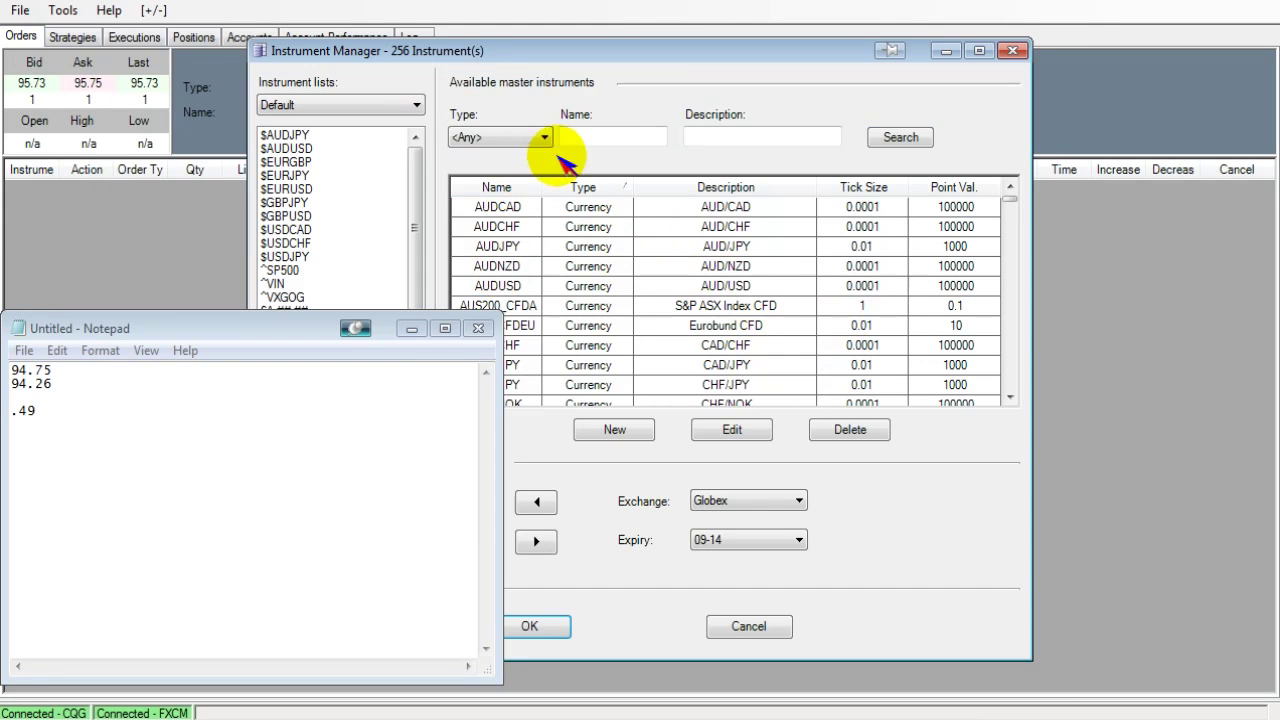
click(586, 140)
text(CL)
key(Return)
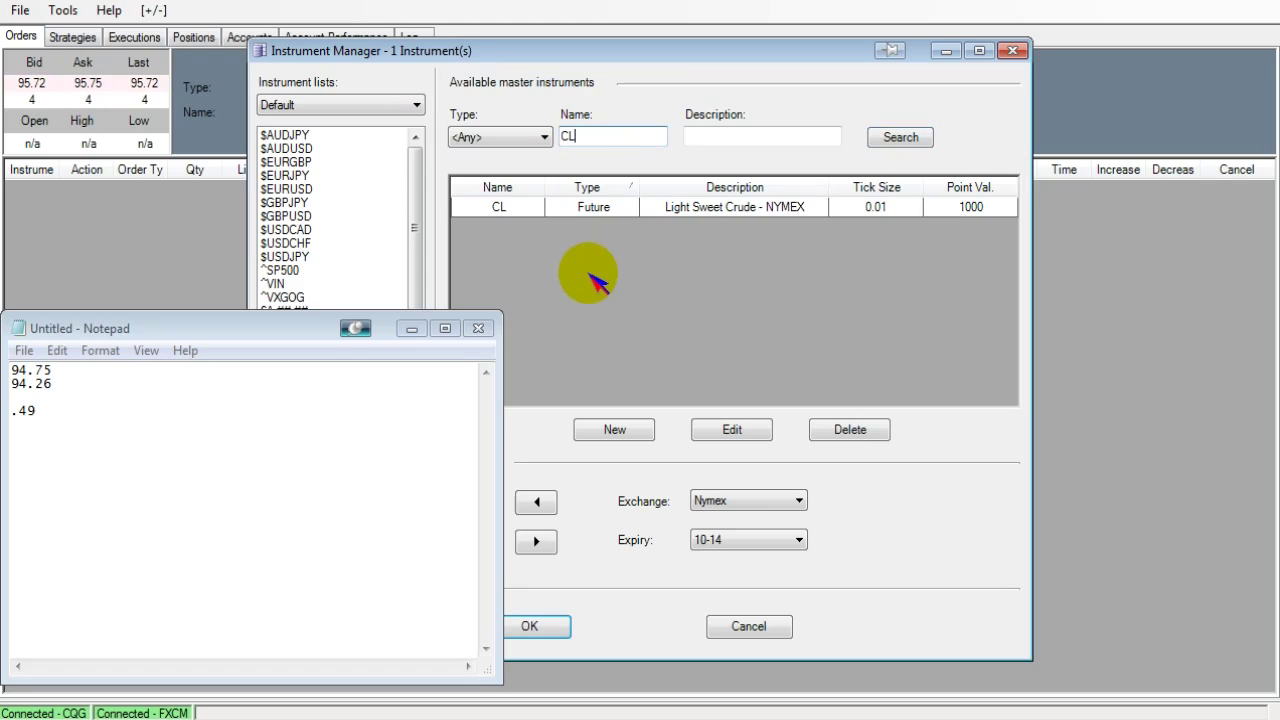
click(615, 206)
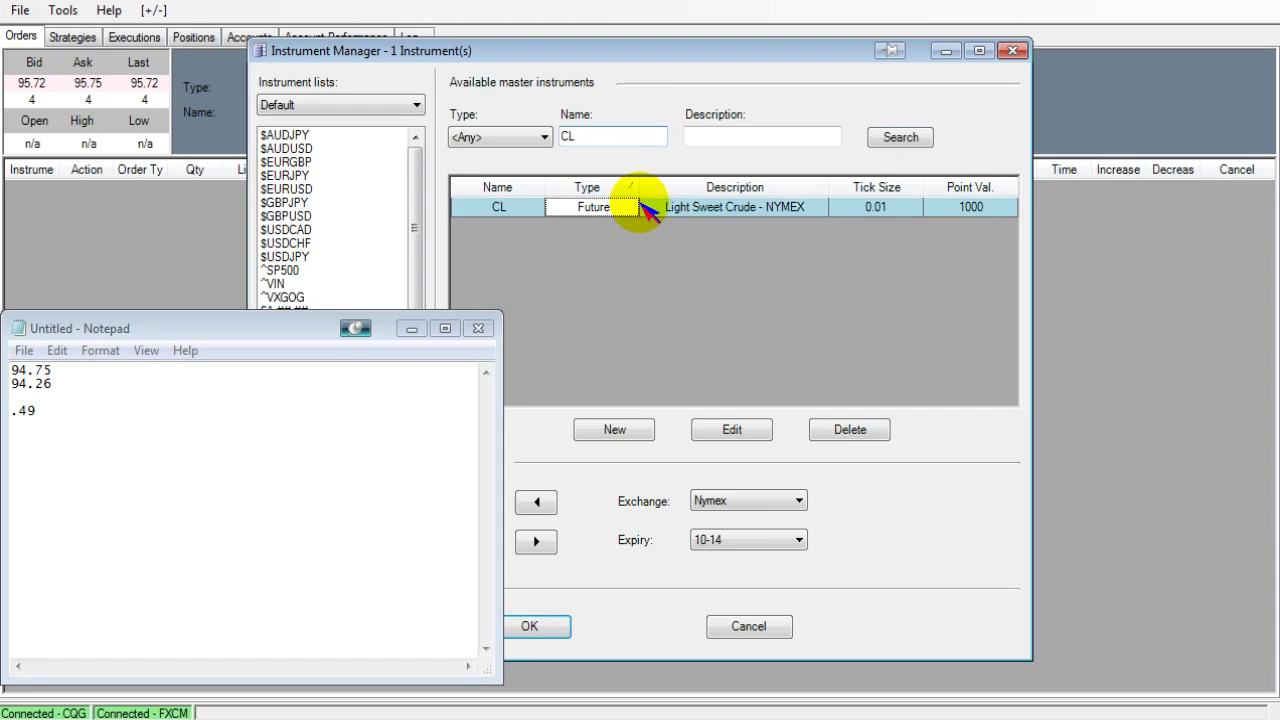
click(740, 440)
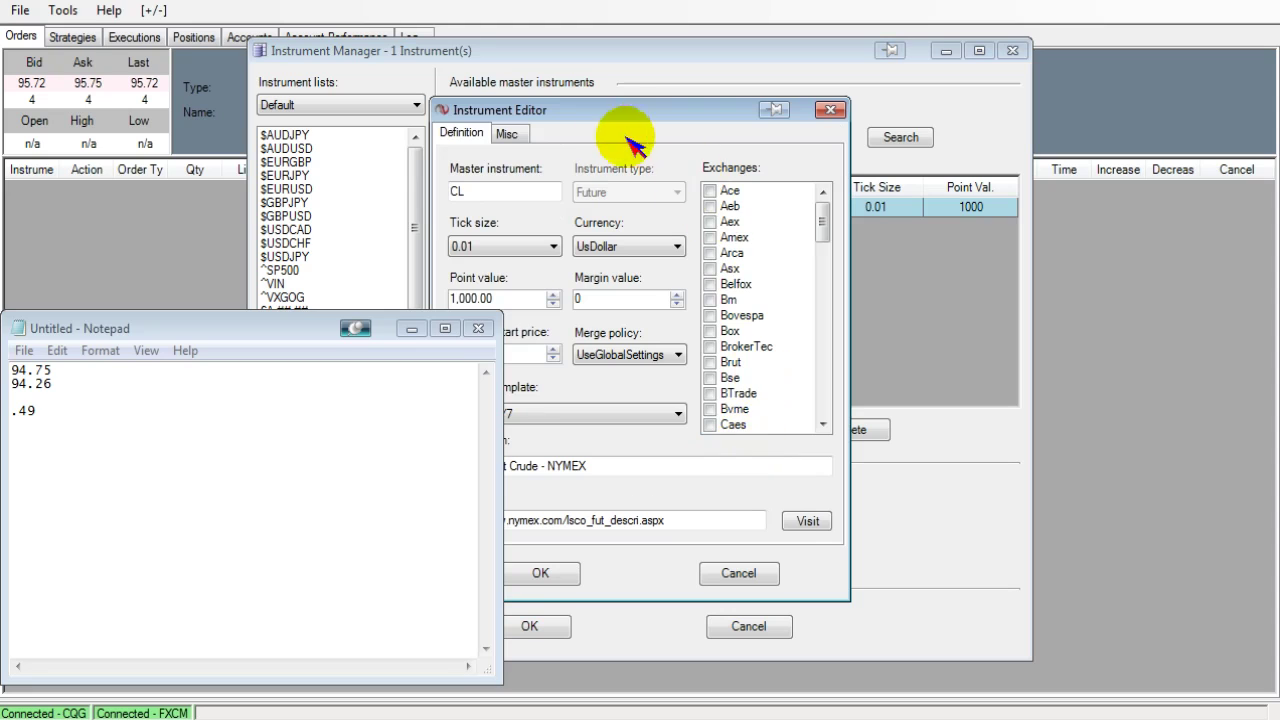
Open the contract months definitions of the CL instrument
click(510, 135)
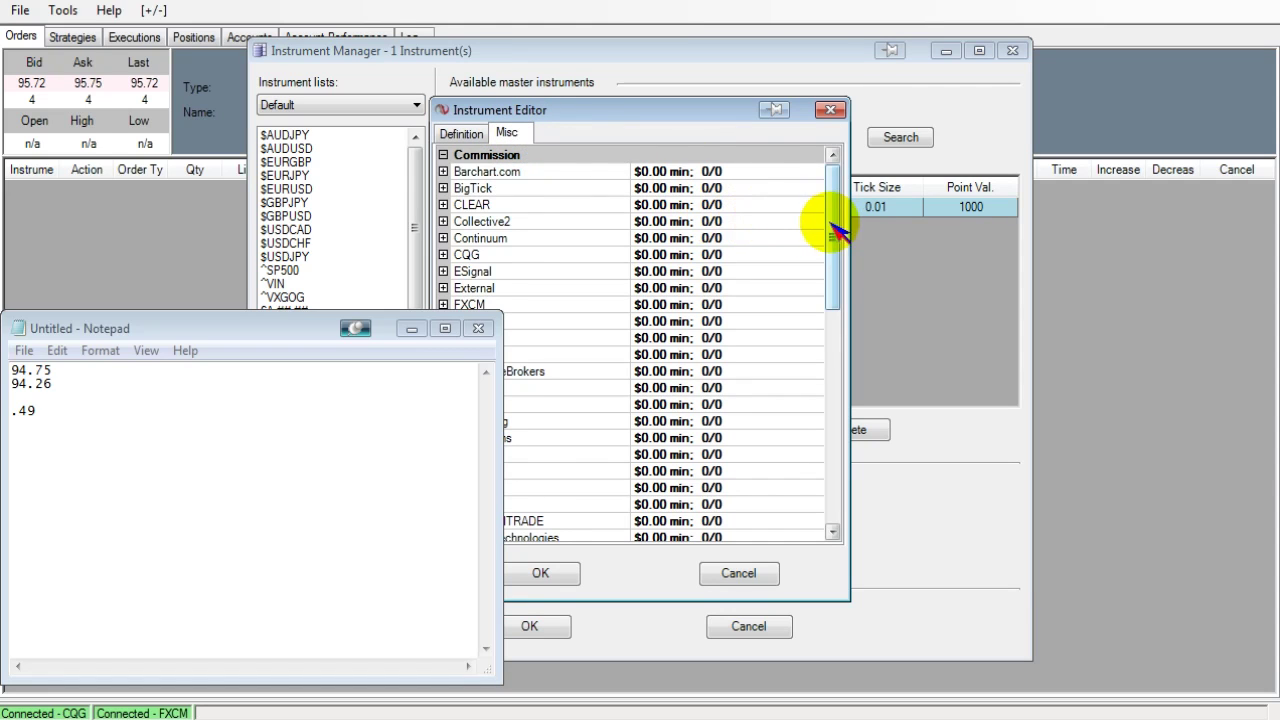
drag(828, 228, 862, 566)
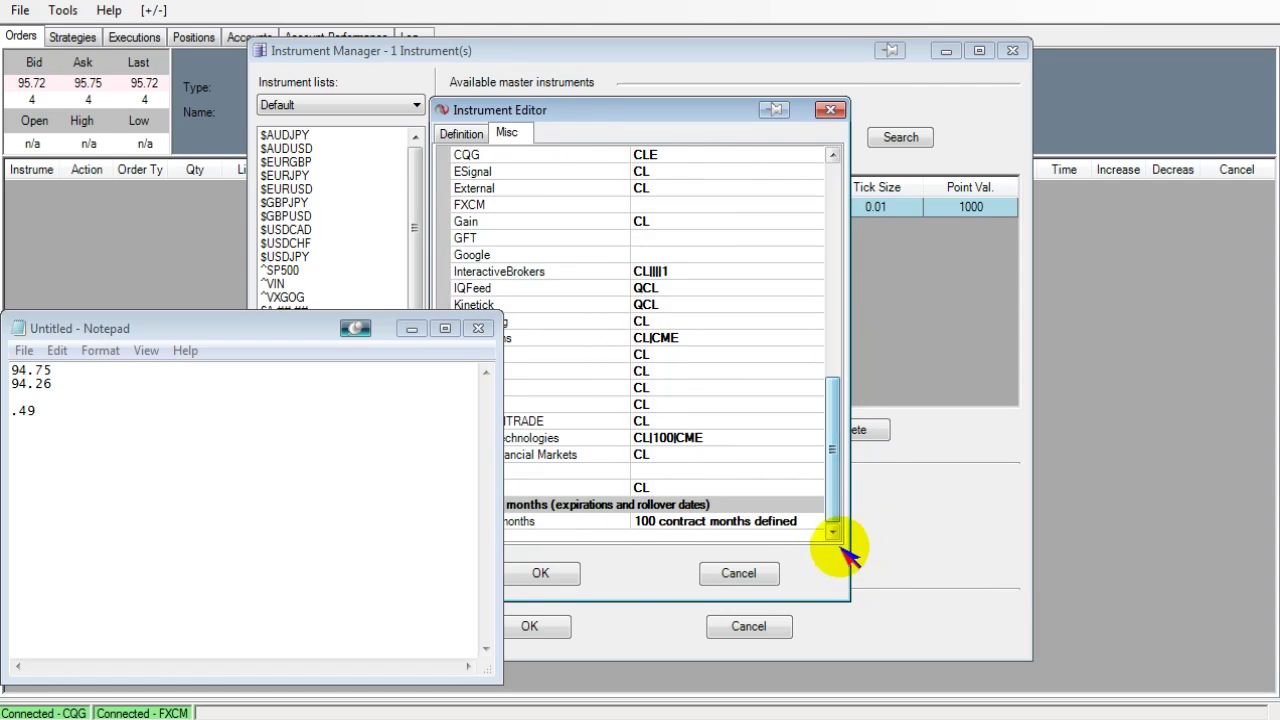
click(760, 521)
click(824, 522)
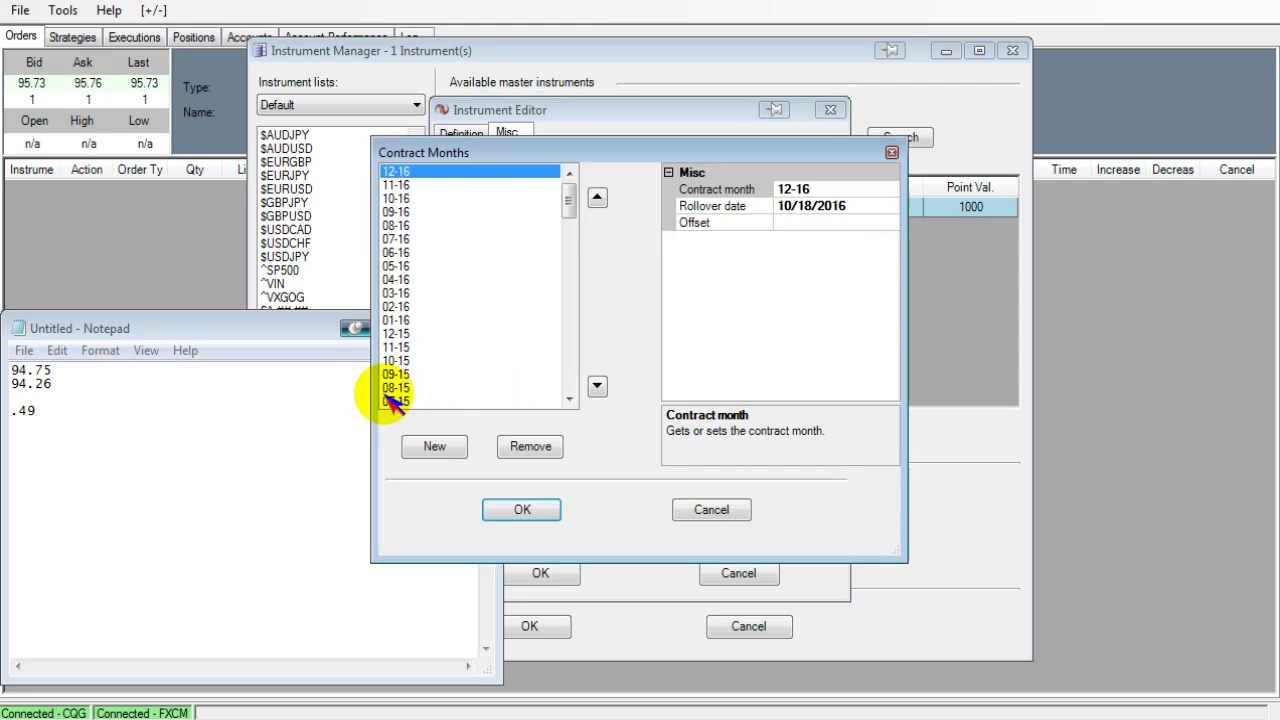
Set the offset of the 10-14 contract month to -1.39 and confirm the instrument edits
click(390, 360)
scroll(388, 350, down, 4)
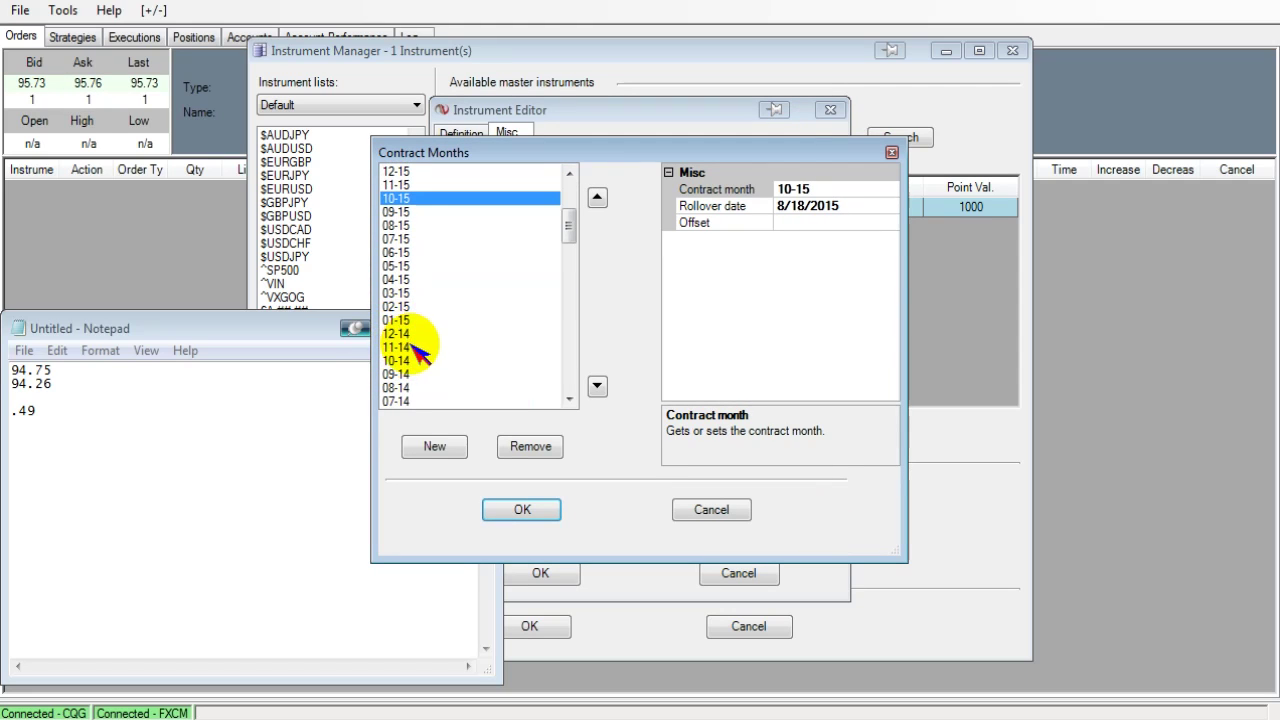
click(410, 360)
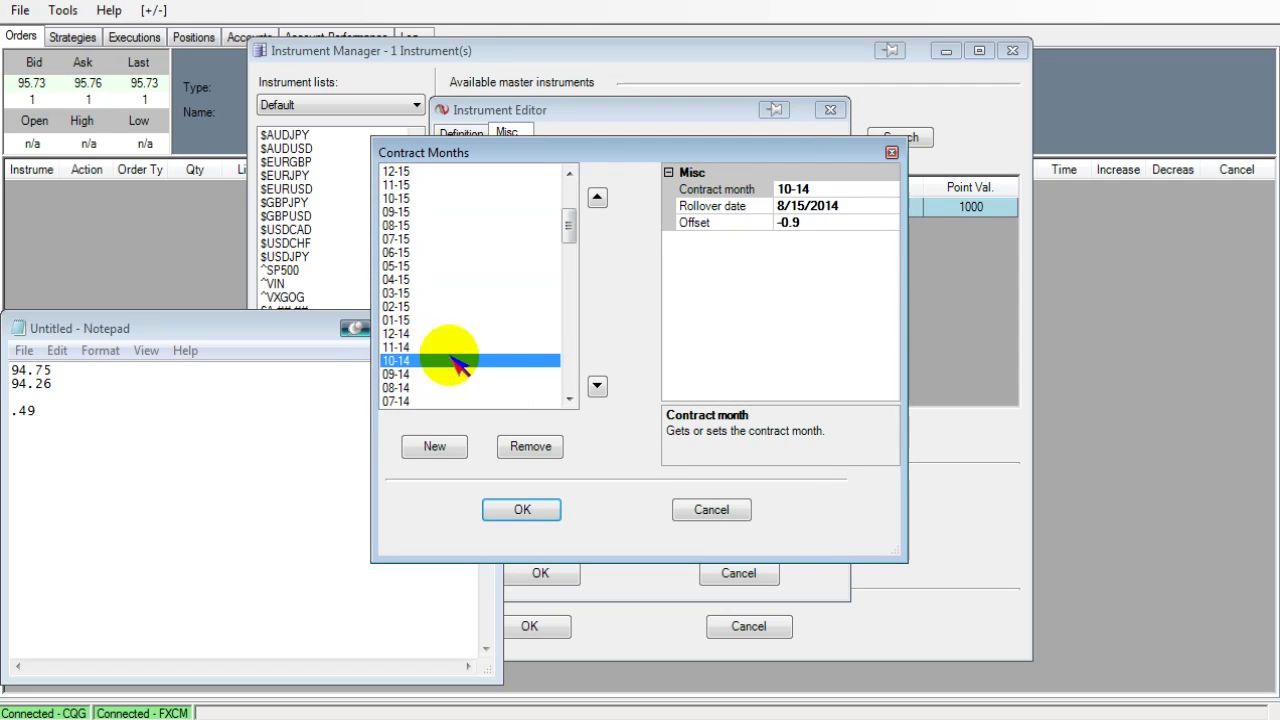
click(787, 222)
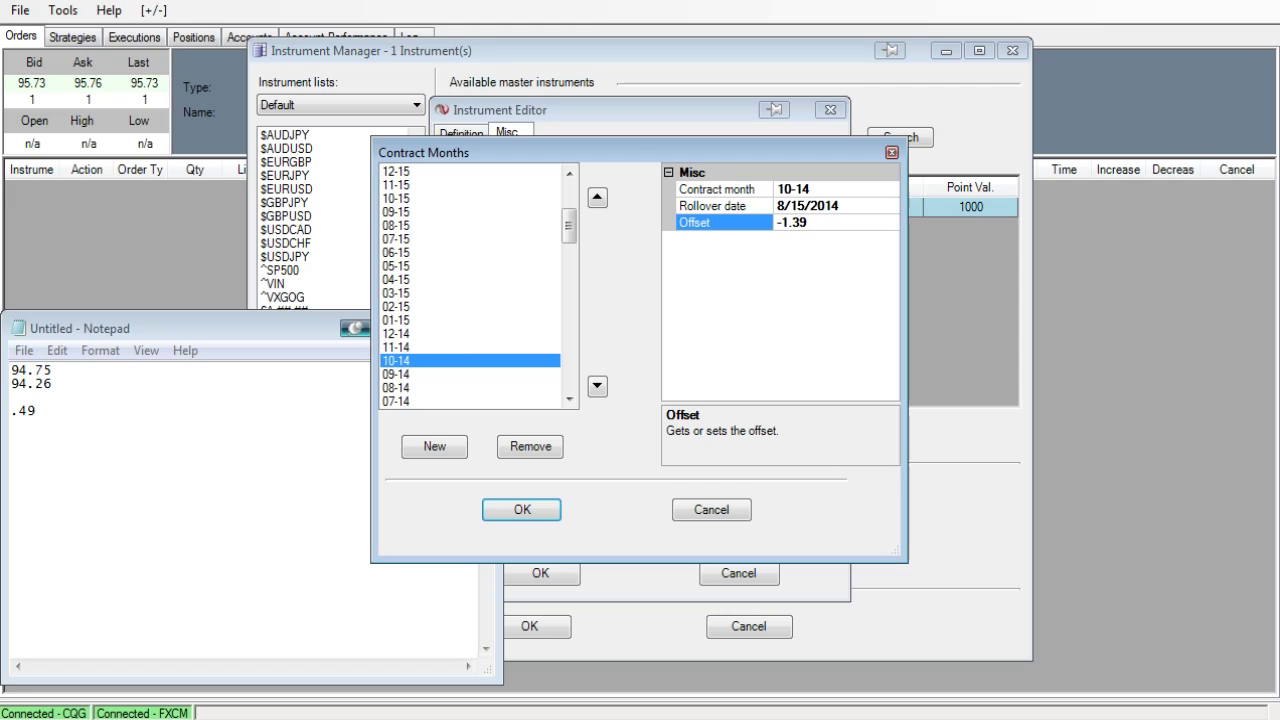
click(527, 511)
click(541, 573)
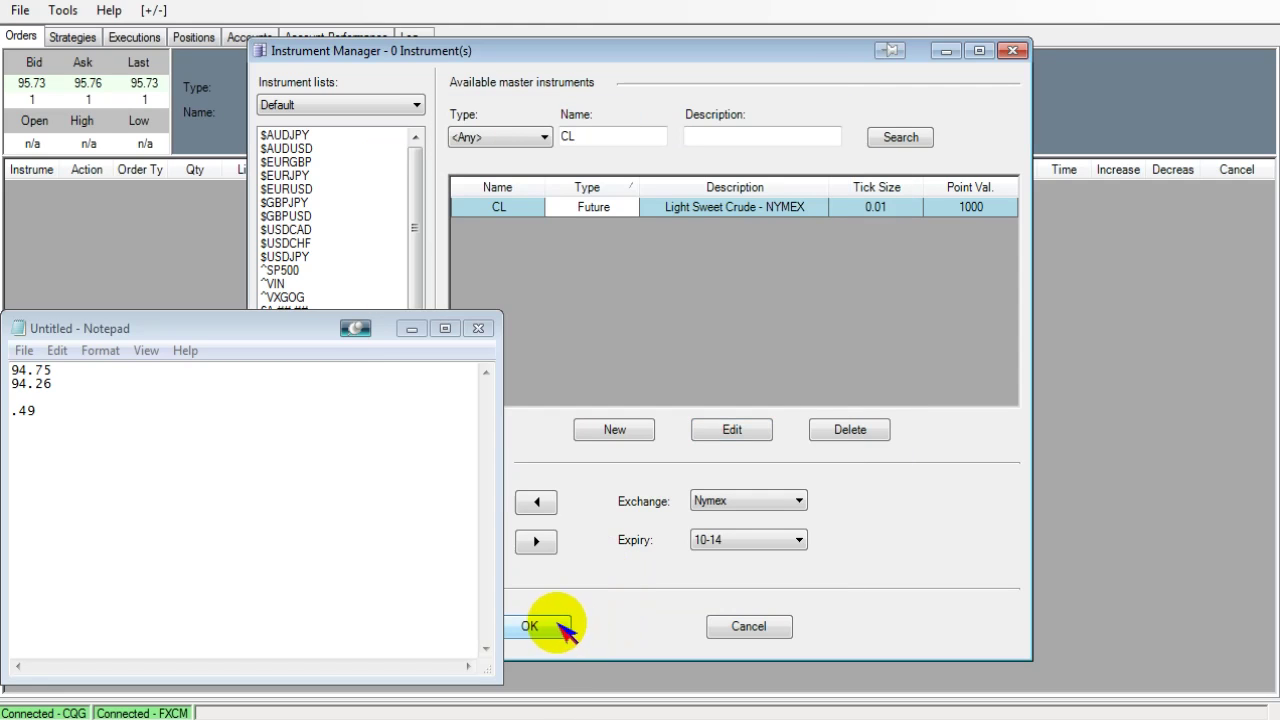
Close the Instrument Manager with its changes accepted and reload all historical data for the CL 10-14 one-minute chart
click(530, 627)
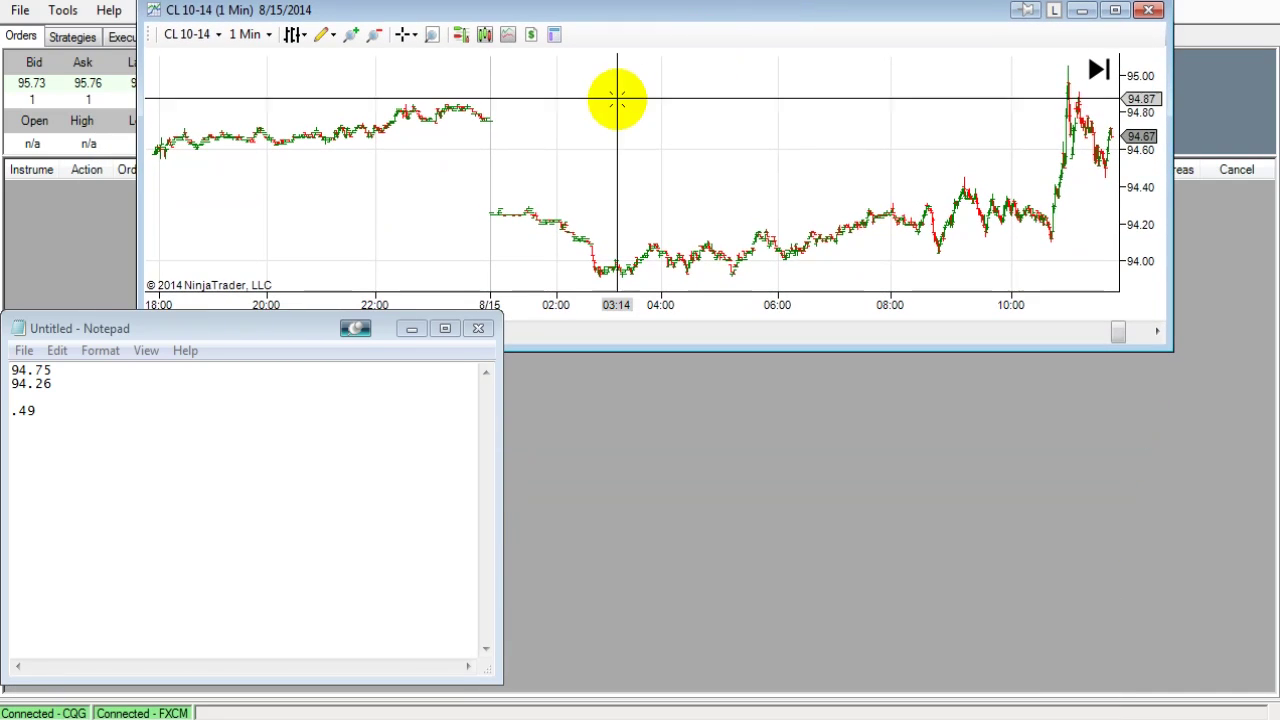
right_click(617, 100)
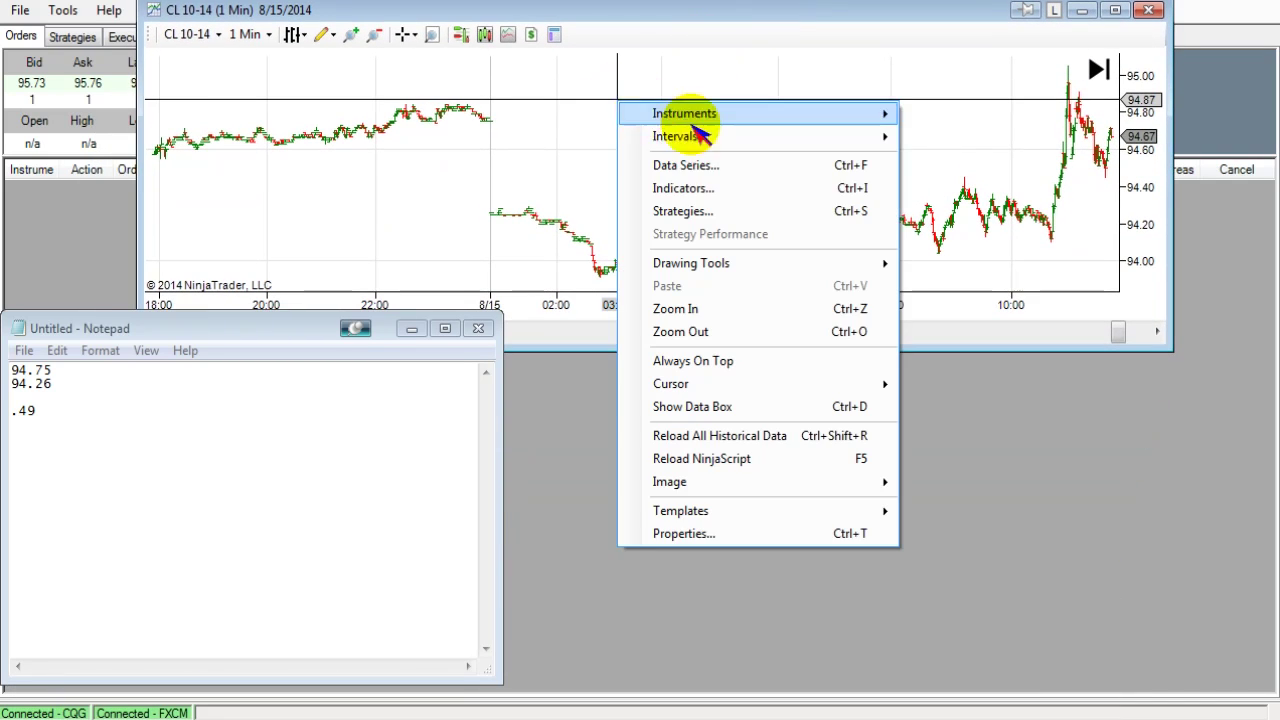
click(748, 436)
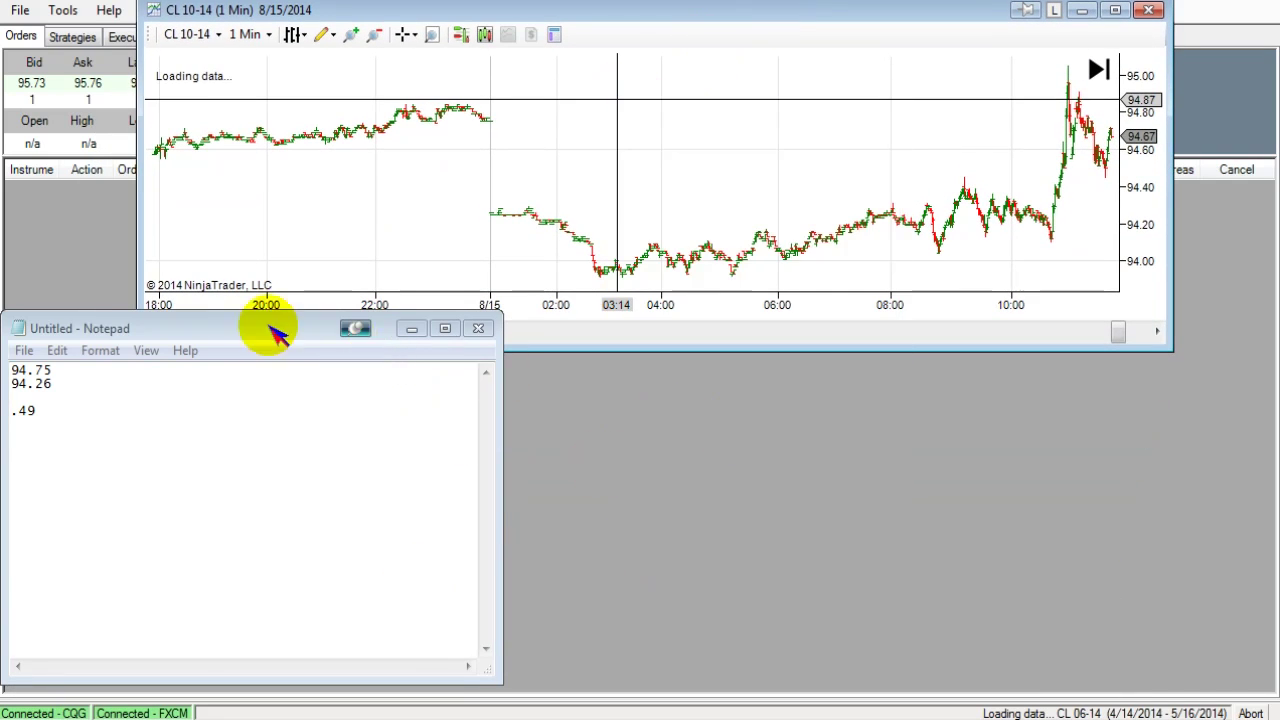
Move the Notepad window clear of the CL 10-14 chart and examine the 8/15 session break for any remaining price gap
drag(257, 334, 278, 437)
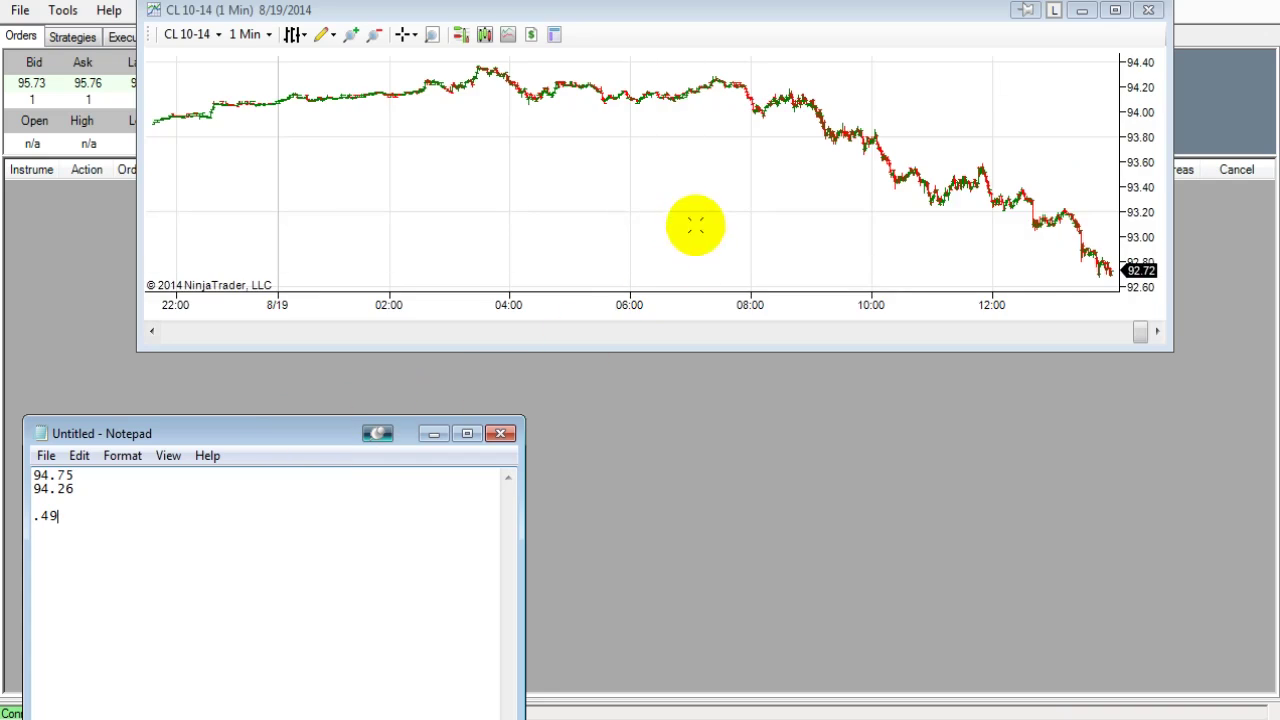
click(403, 229)
scroll(348, 235, up, 5)
middle_click(300, 120)
scroll(300, 120, up, 10)
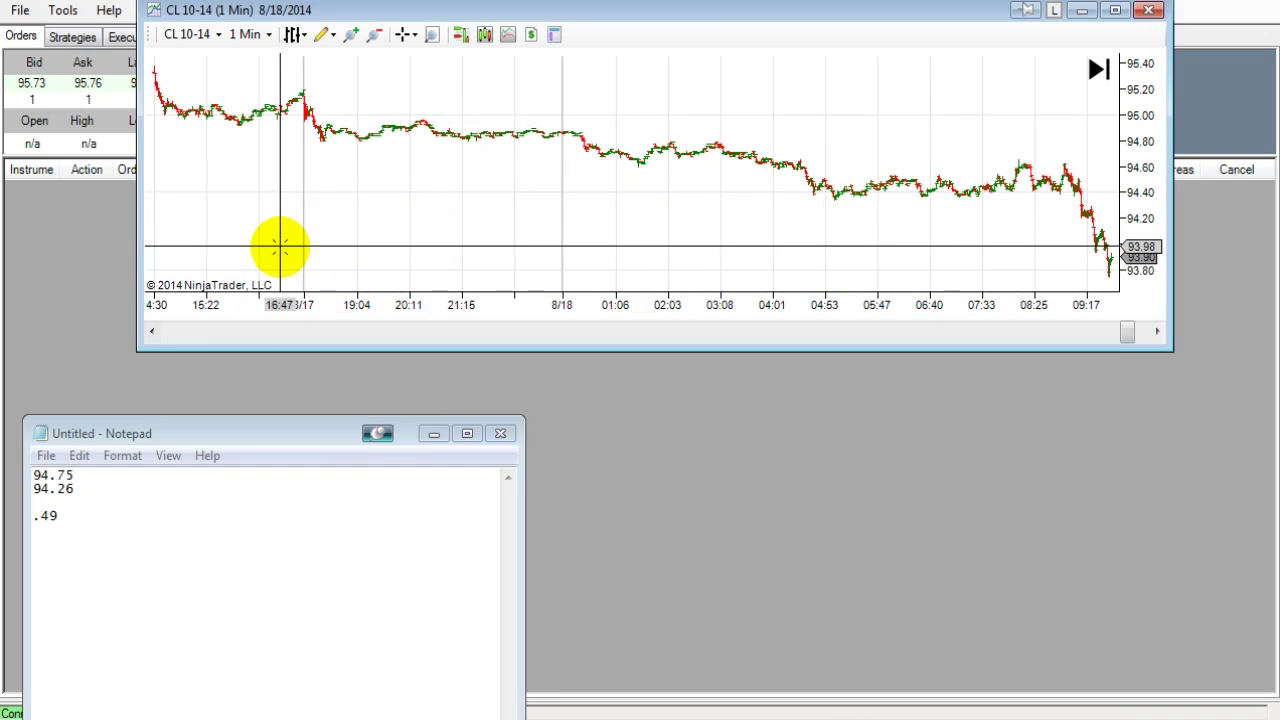
scroll(320, 234, up, 15)
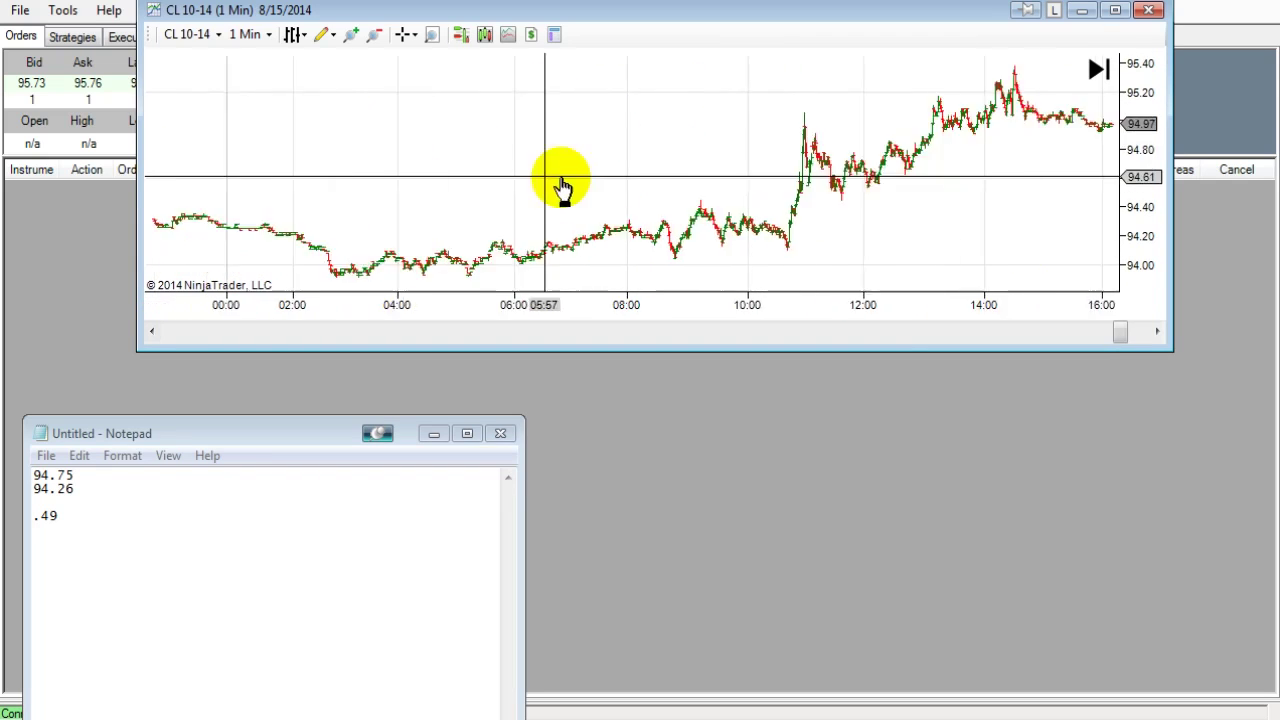
scroll(614, 187, up, 10)
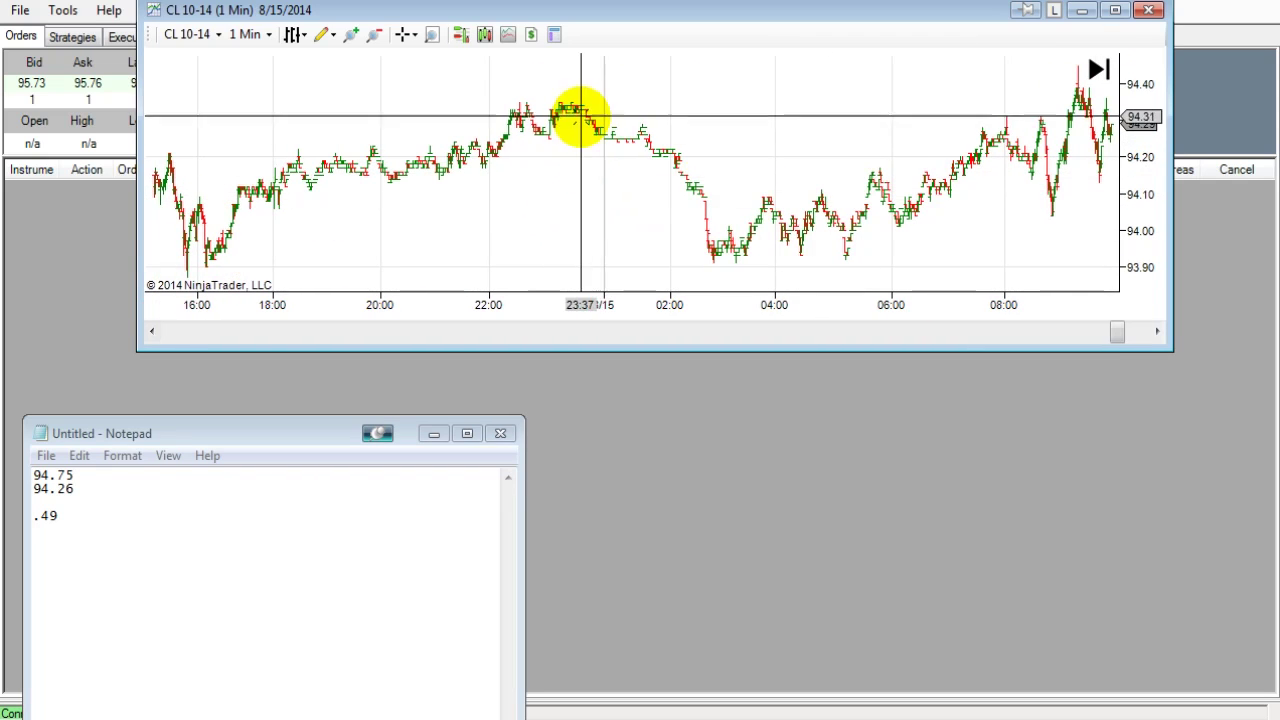